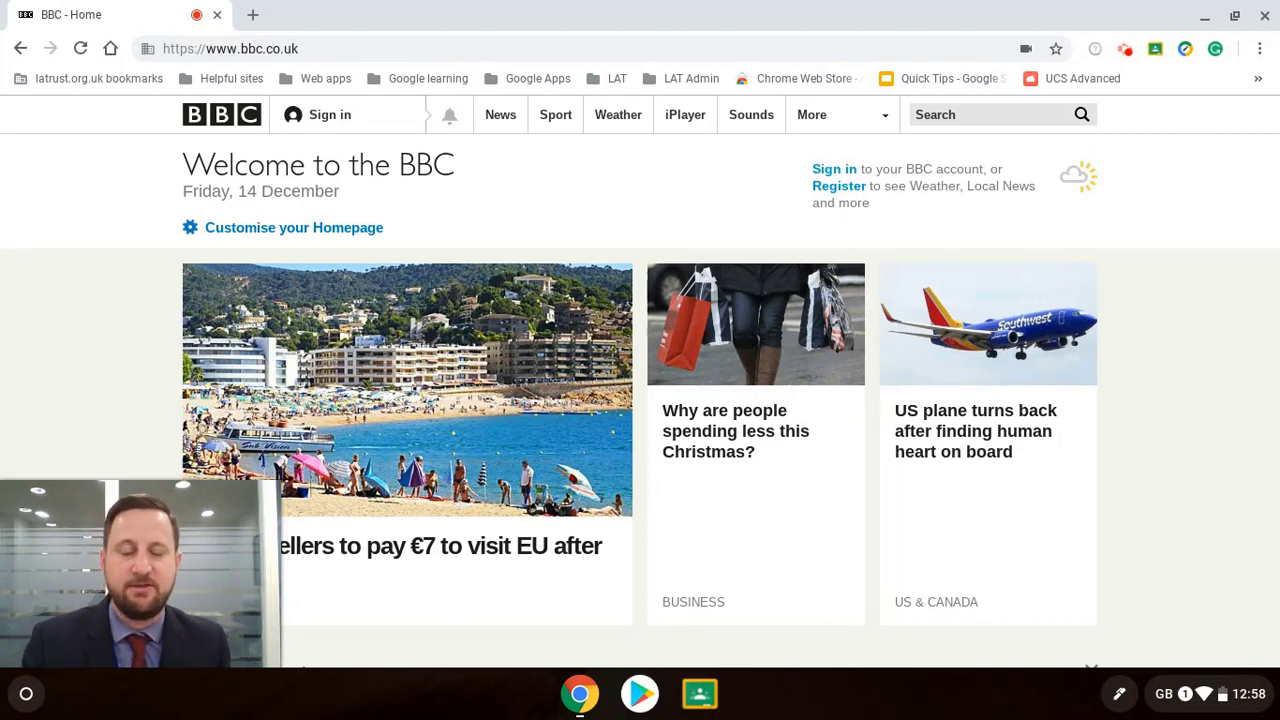
Enlarge the BBC home page to 150% zoom
key("ctrl+plus")
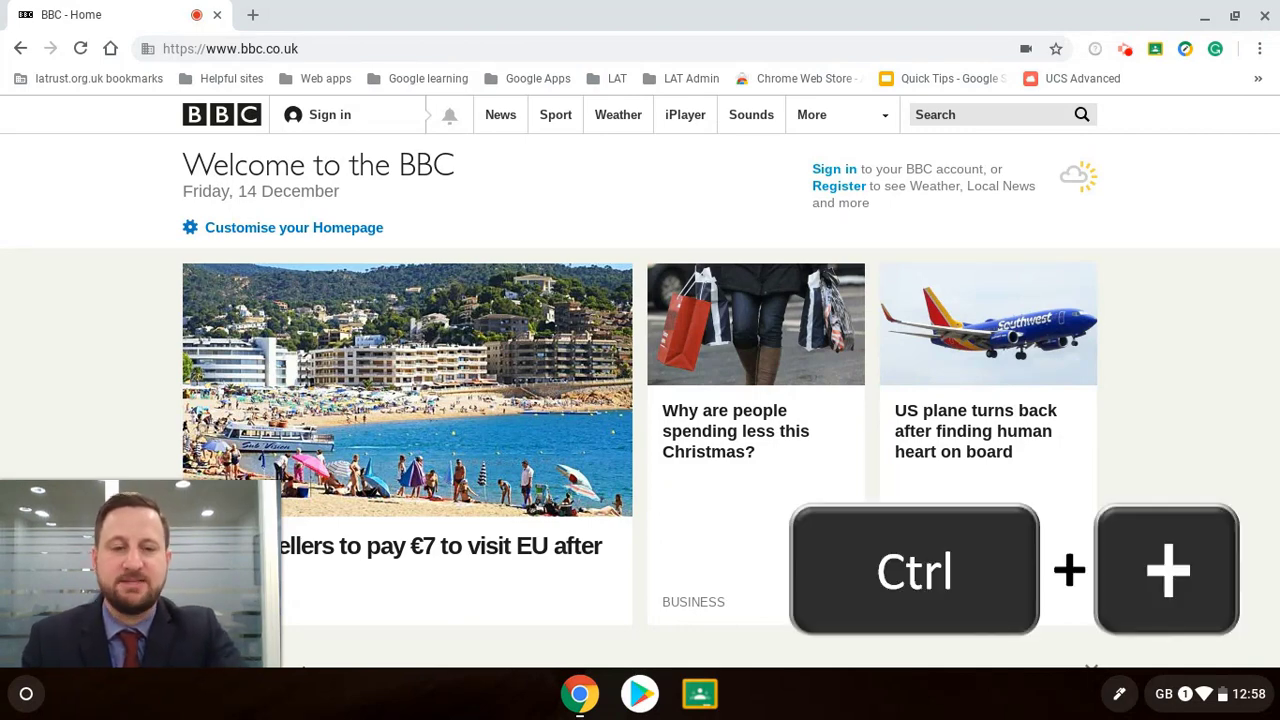
key("ctrl+plus")
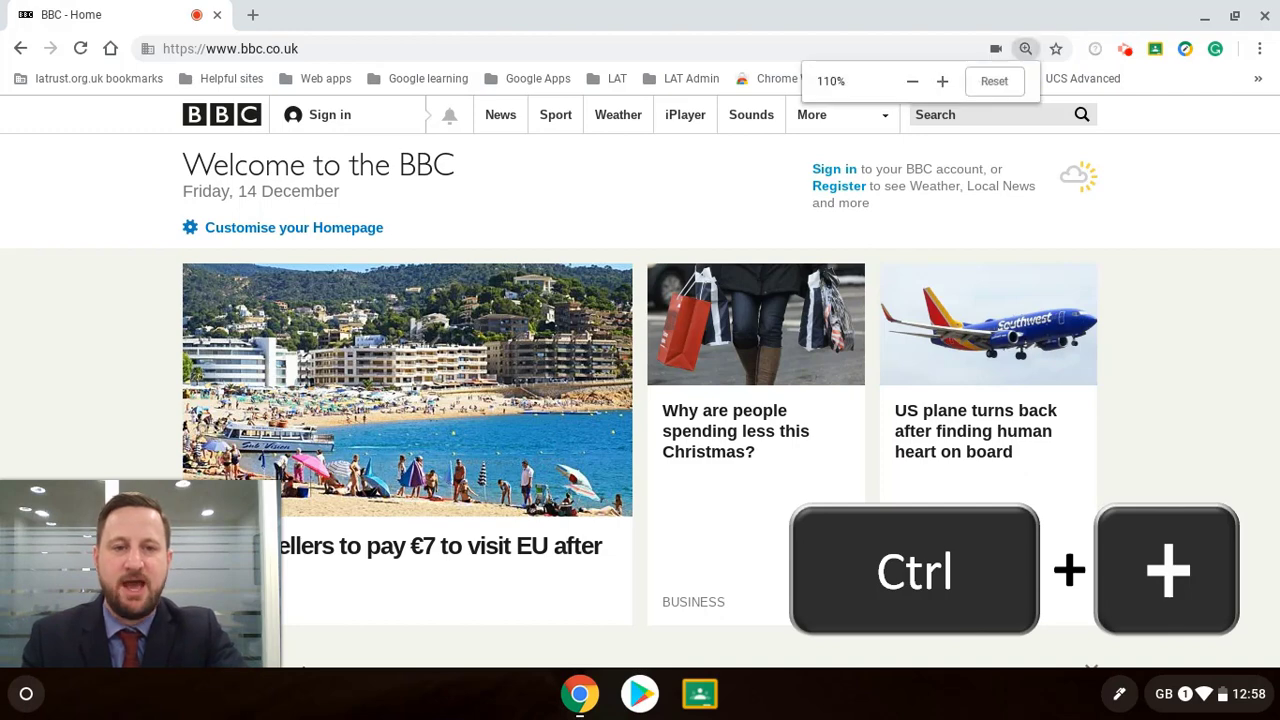
key("ctrl+plus")
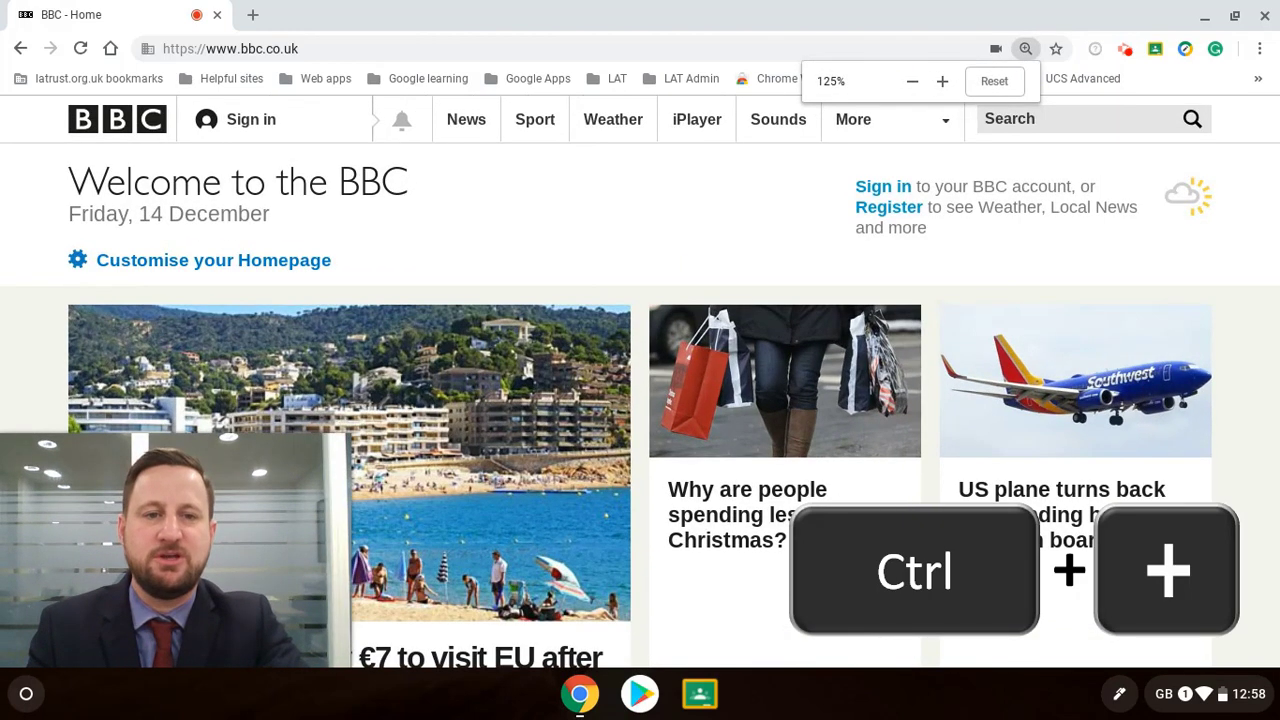
key("ctrl+plus")
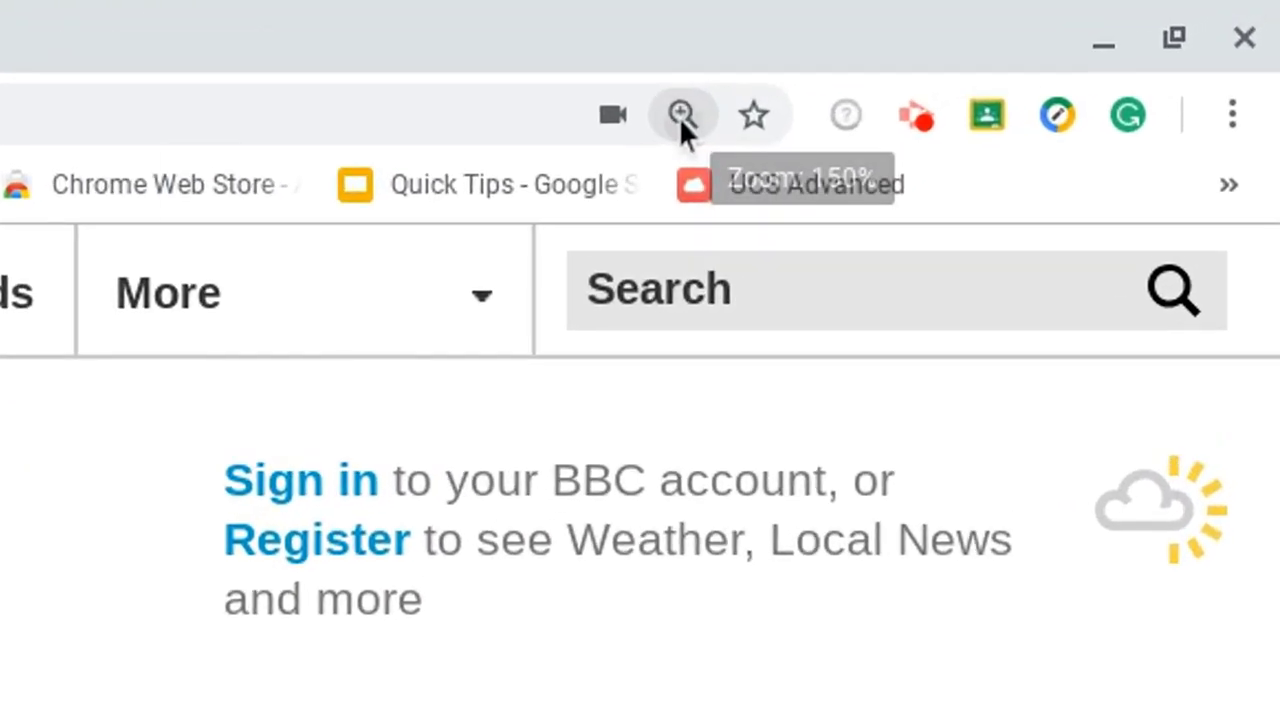
Try the browser's zoom controls on the BBC home page and reset the page to its default zoom
left_click(1025, 49)
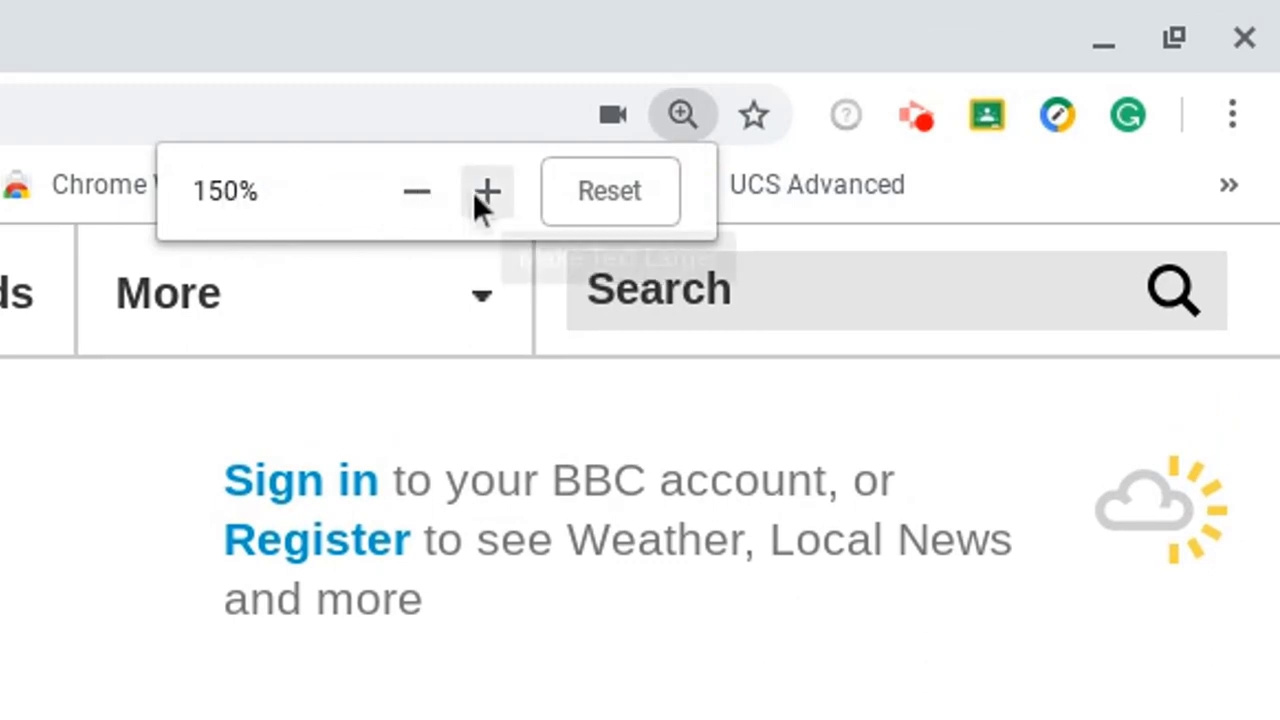
left_click(415, 196)
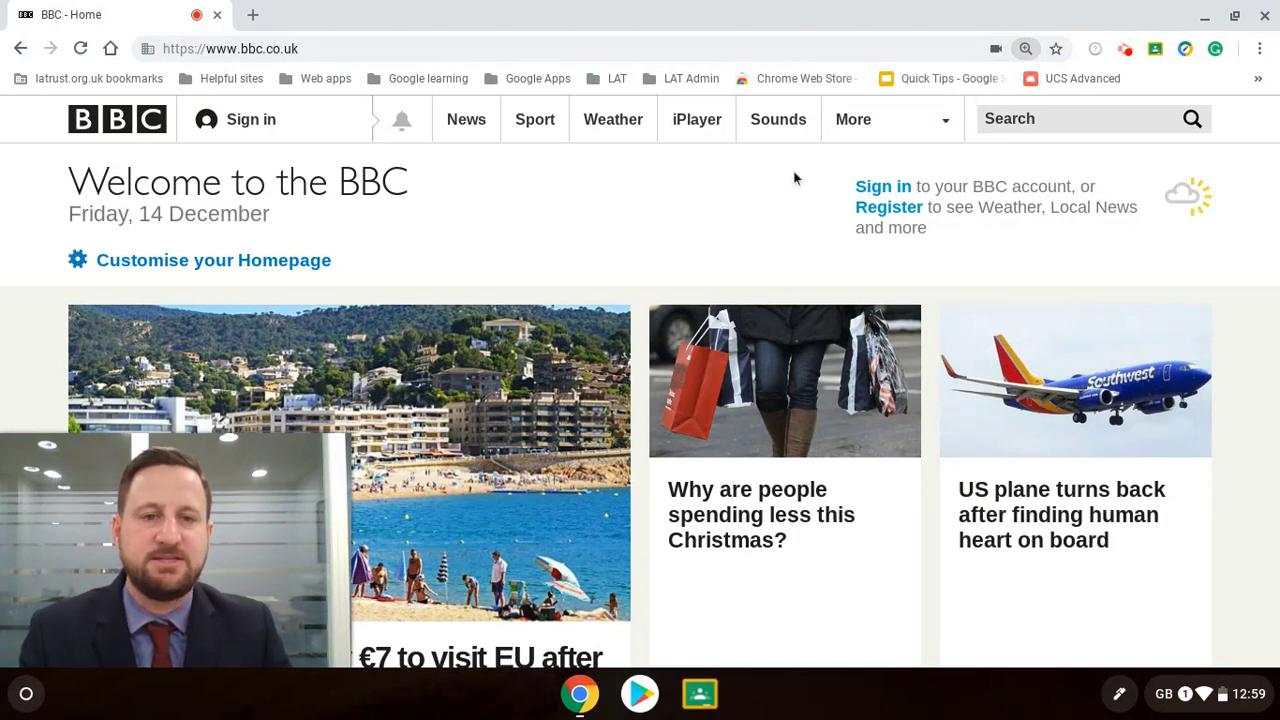
key("ctrl+0")
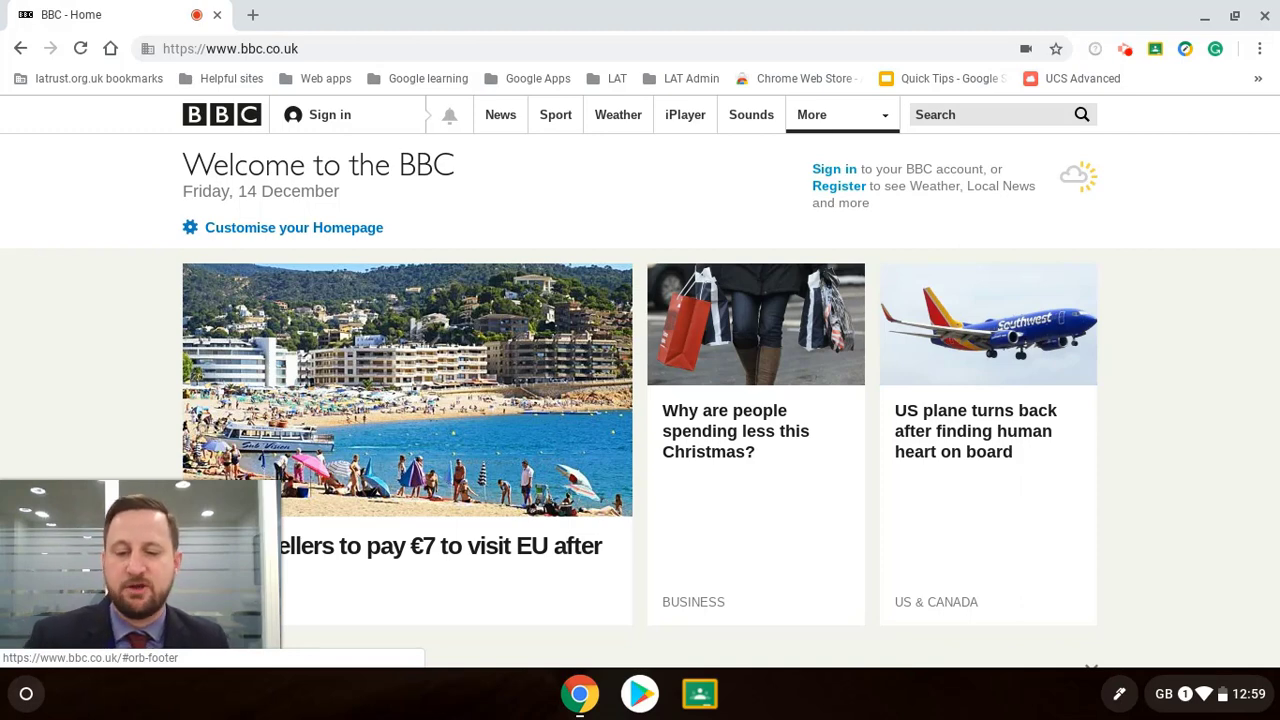
Turn high contrast mode on for the whole screen and switch it back off
key("ctrl+super+h")
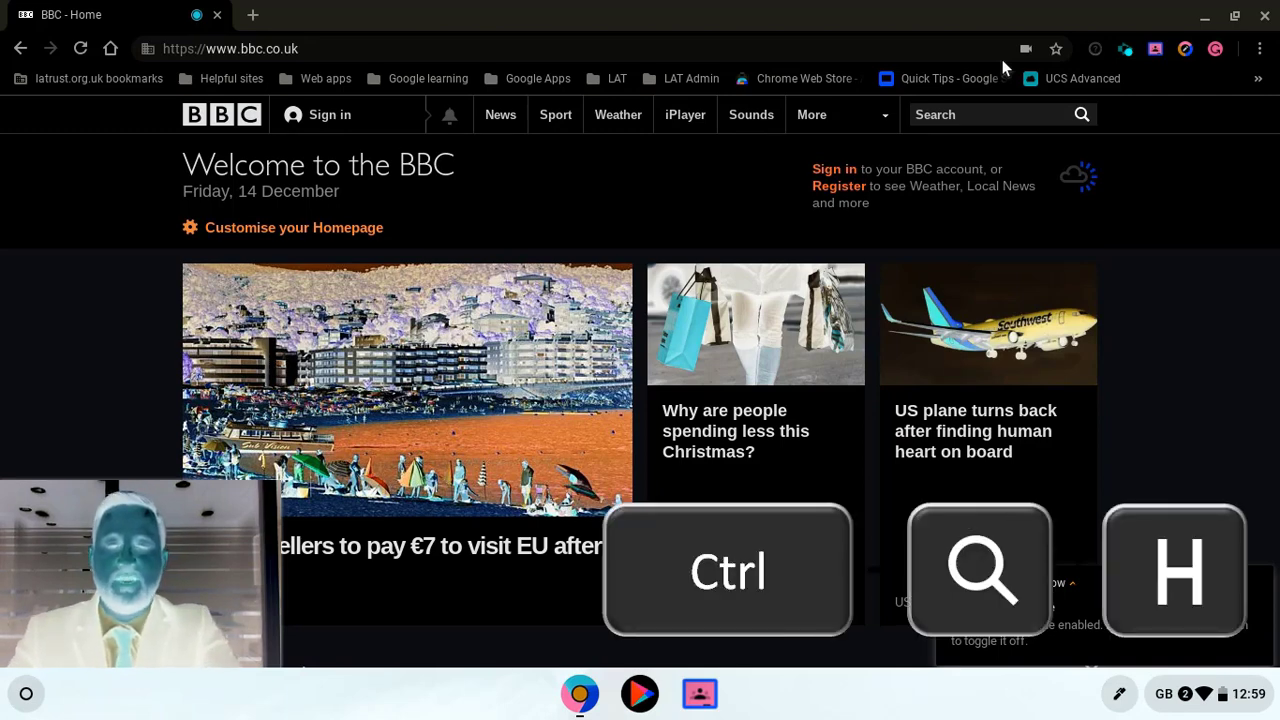
key("ctrl+super+h")
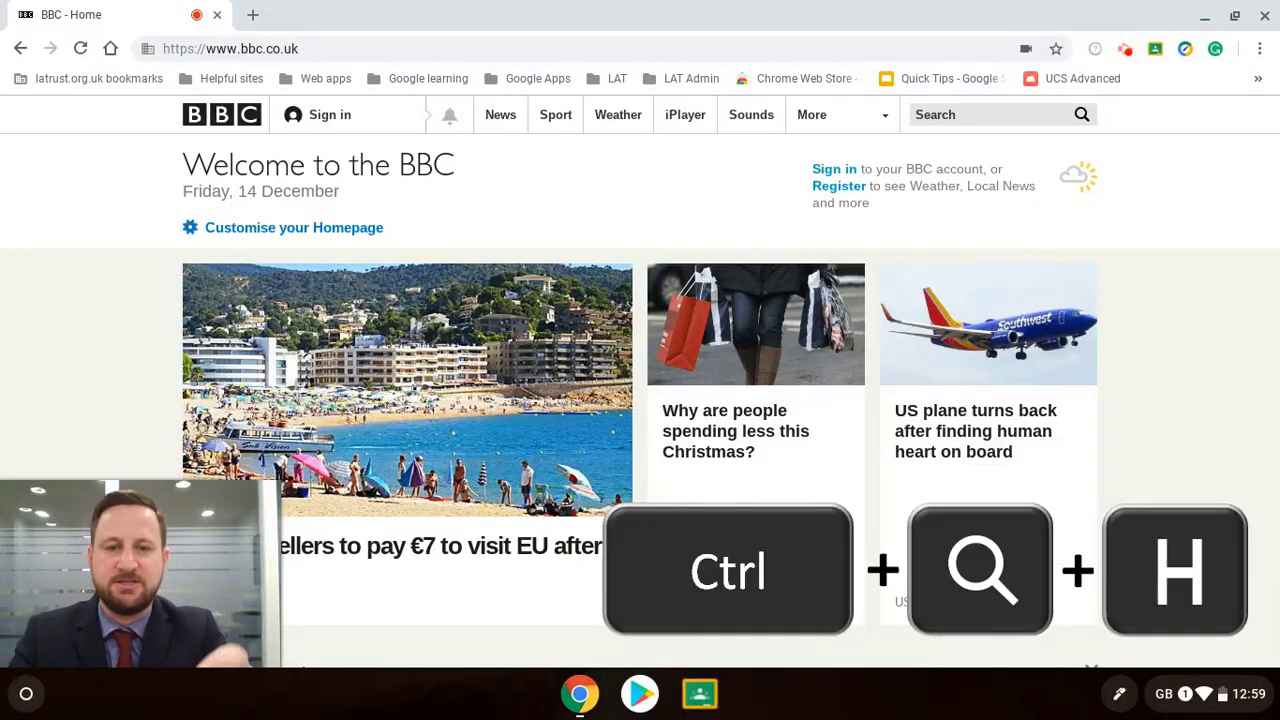
Open the Chromebook's settings and go to Manage accessibility features in the advanced Accessibility section
left_click(1232, 700)
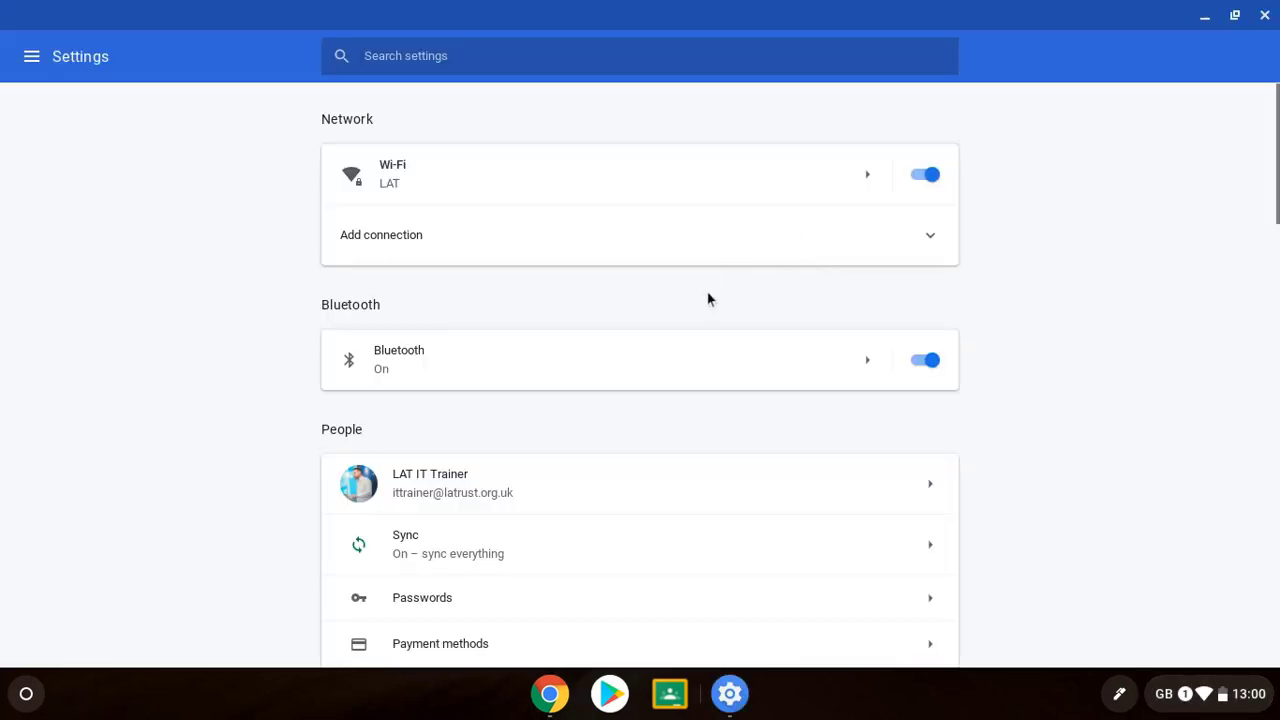
scroll(675, 308, "down", 8)
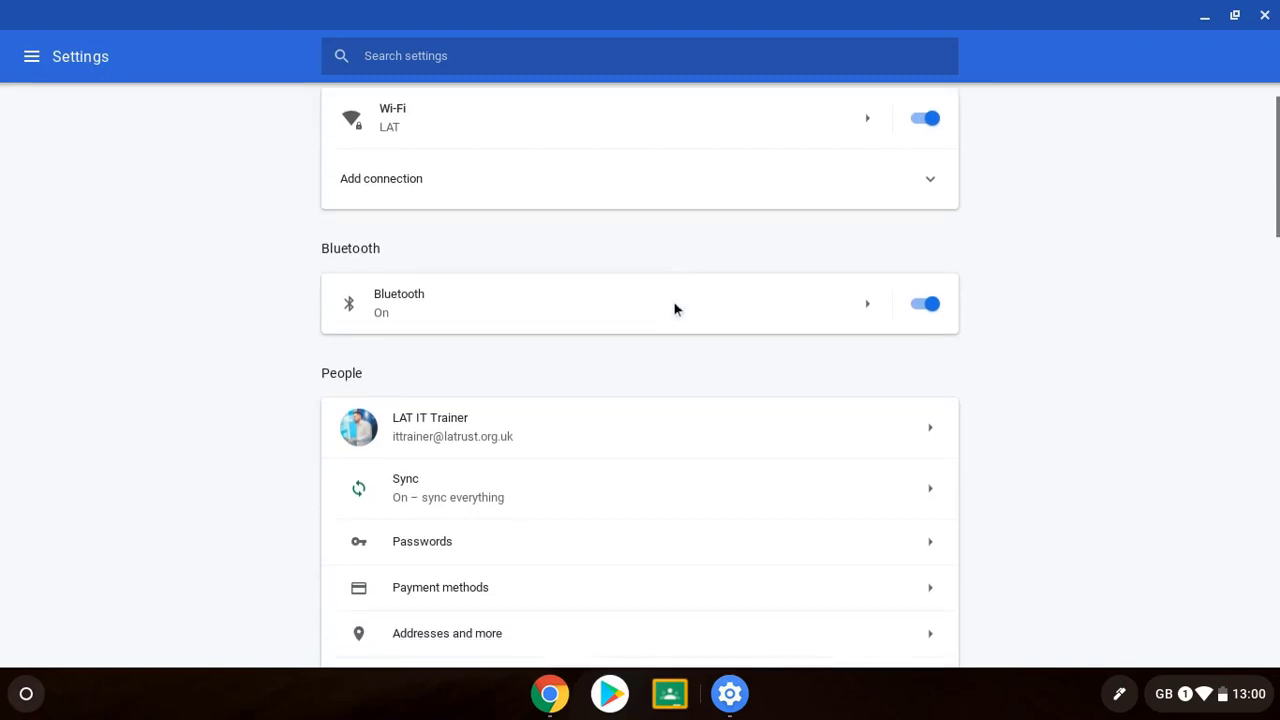
scroll(608, 431, "down", 10)
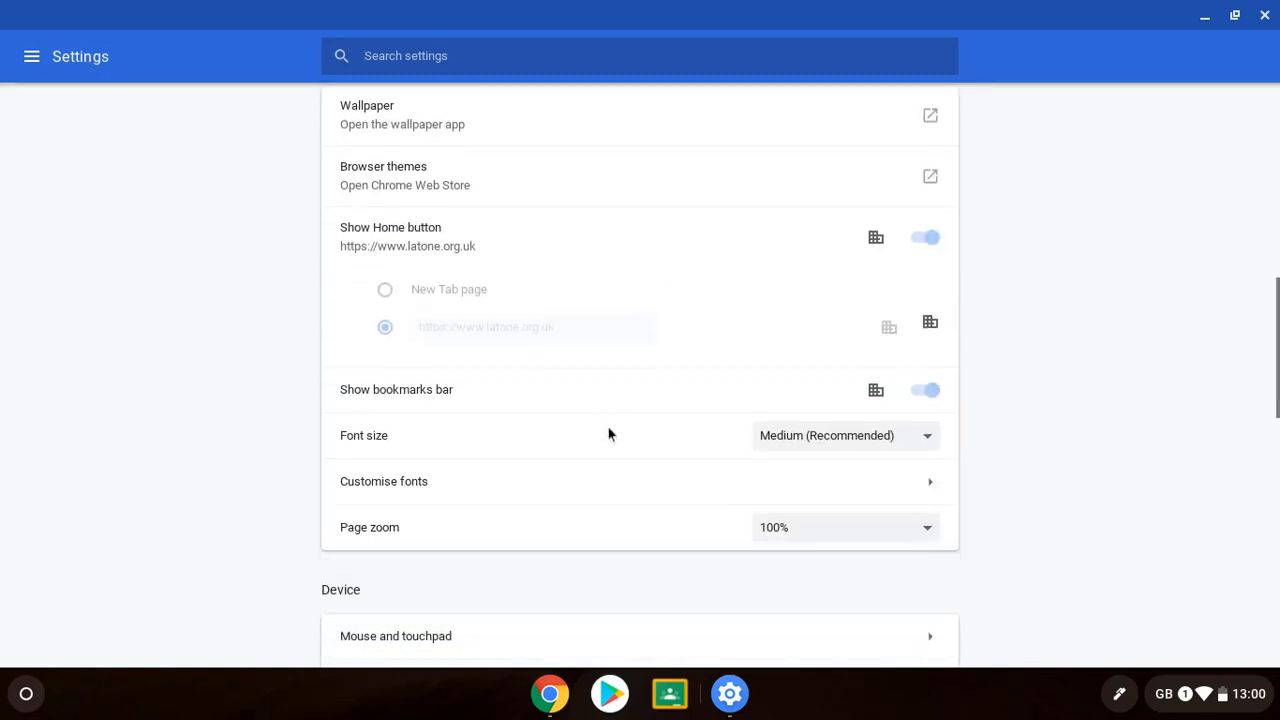
scroll(608, 432, "down", 3)
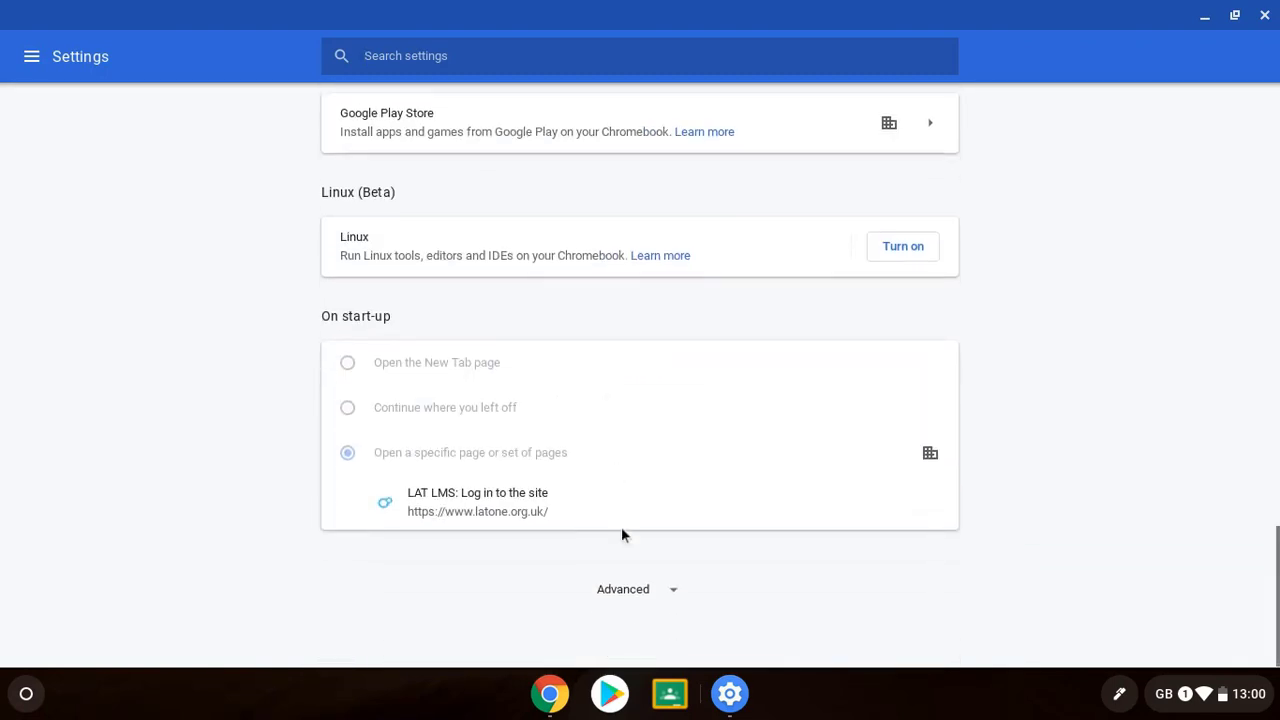
left_click(625, 590)
scroll(628, 581, "down", 10)
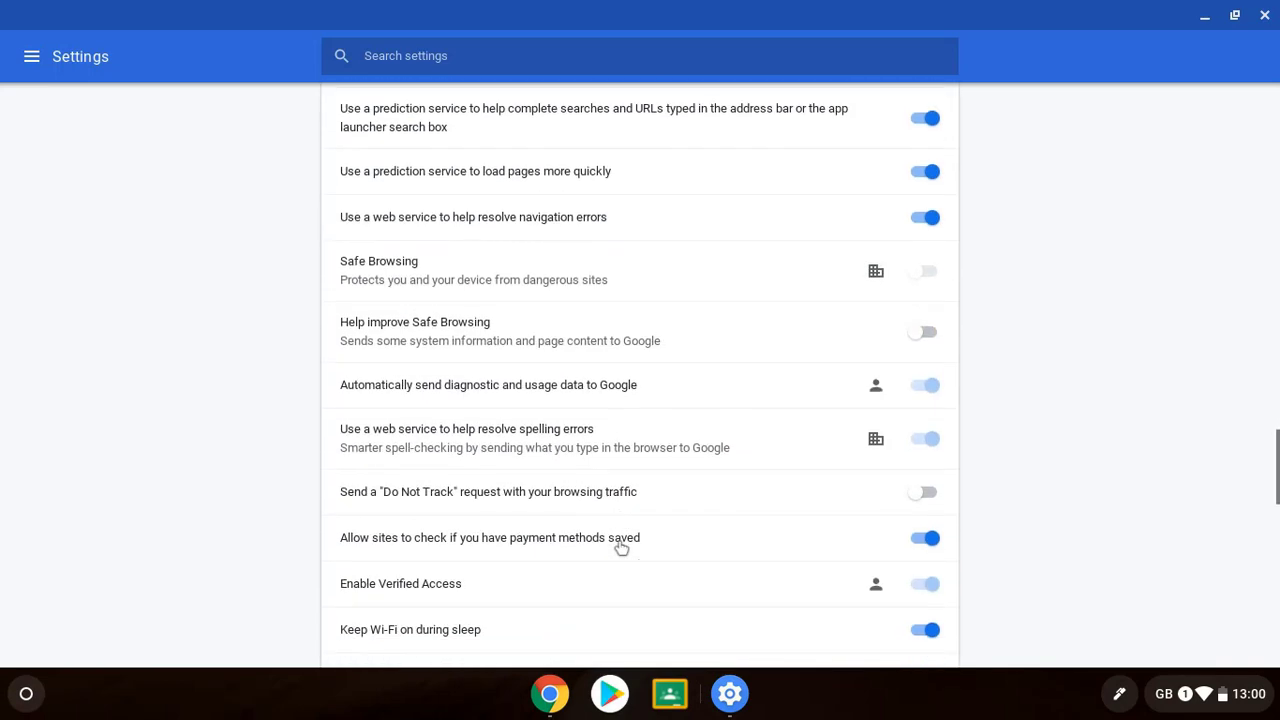
scroll(621, 548, "down", 5)
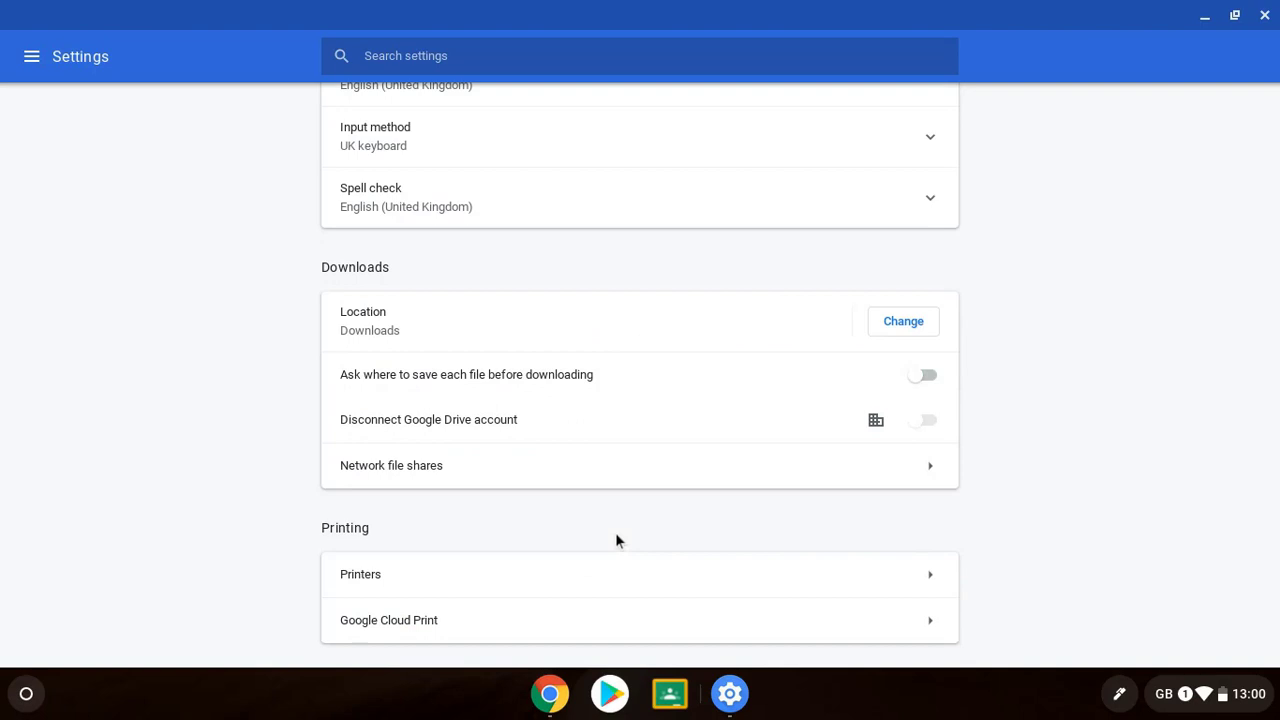
scroll(615, 540, "down", 5)
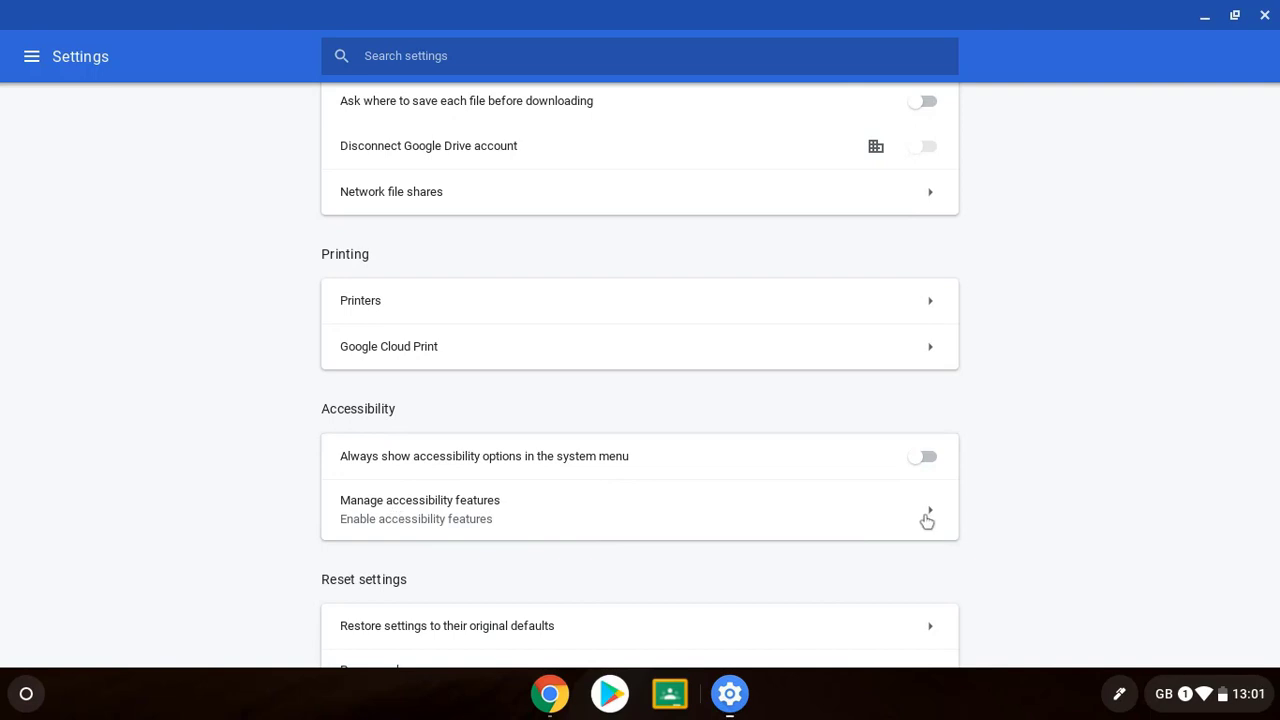
left_click(926, 516)
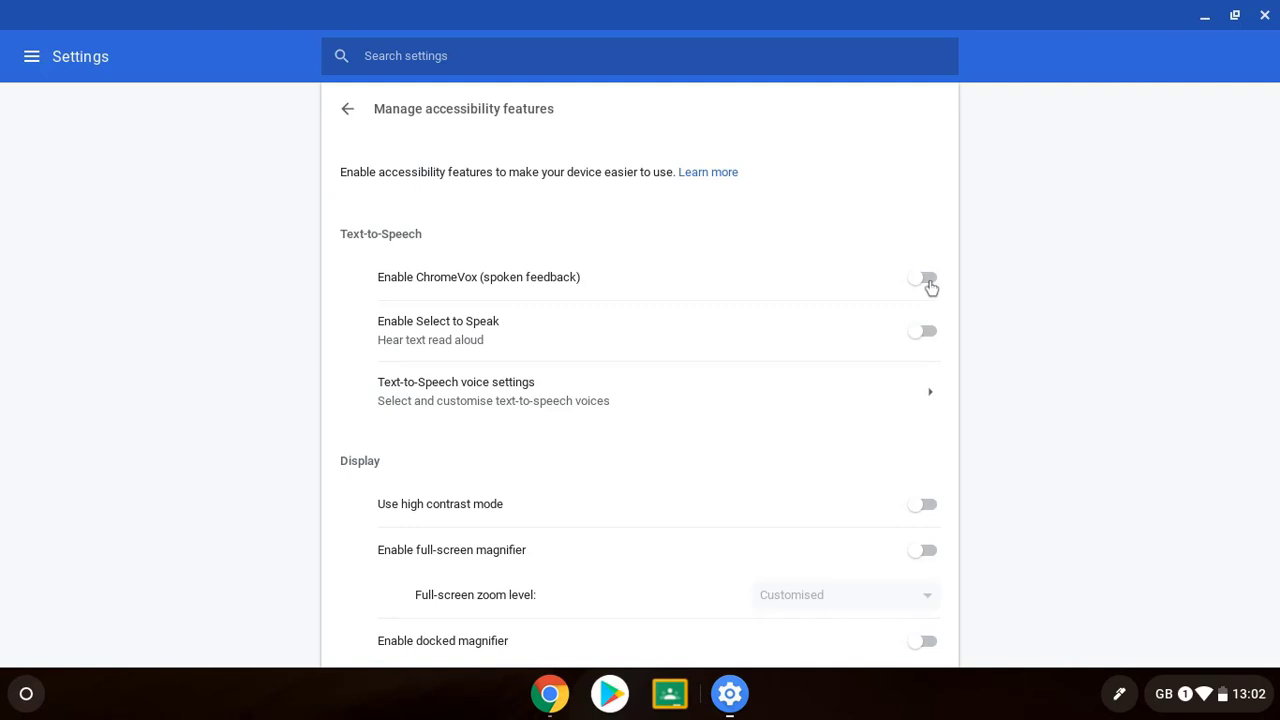
Turn on ChromeVox spoken feedback and switch it back off
left_click(927, 280)
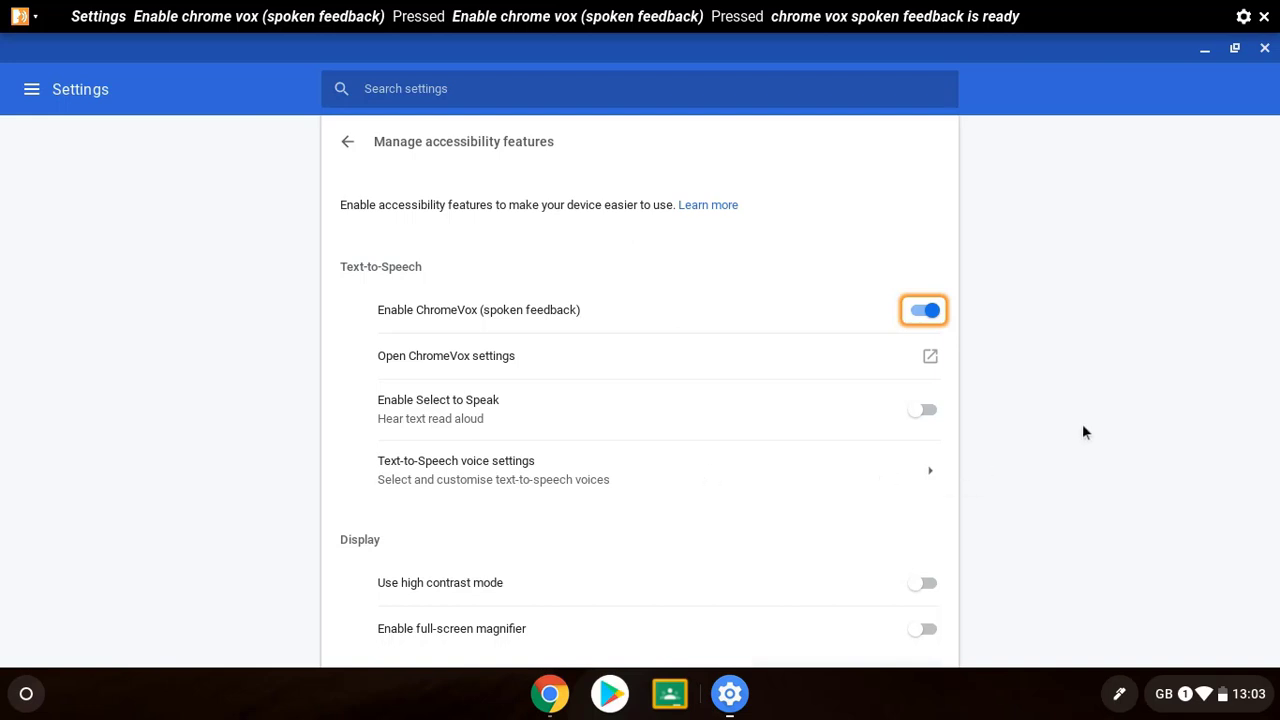
left_click(936, 318)
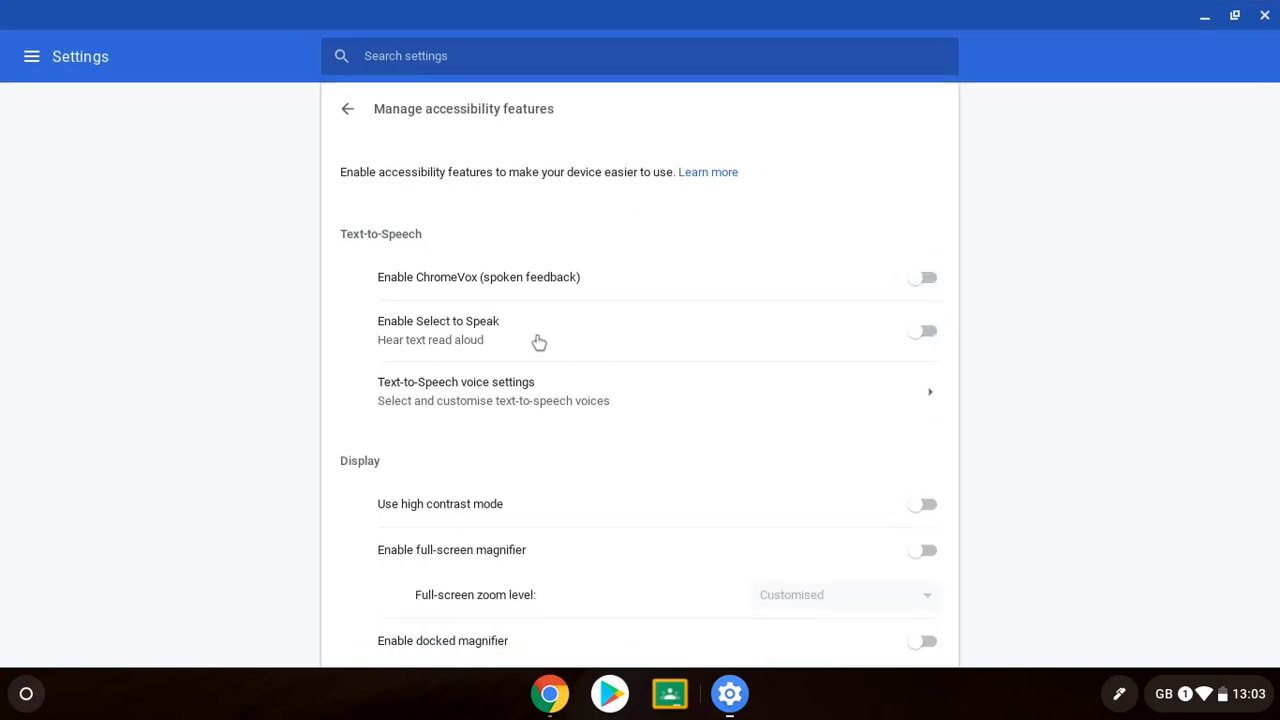
Try Select to Speak on the headline of the BBC article about Britons paying €7 to travel to EU countries, and switch the feature off
left_click(920, 333)
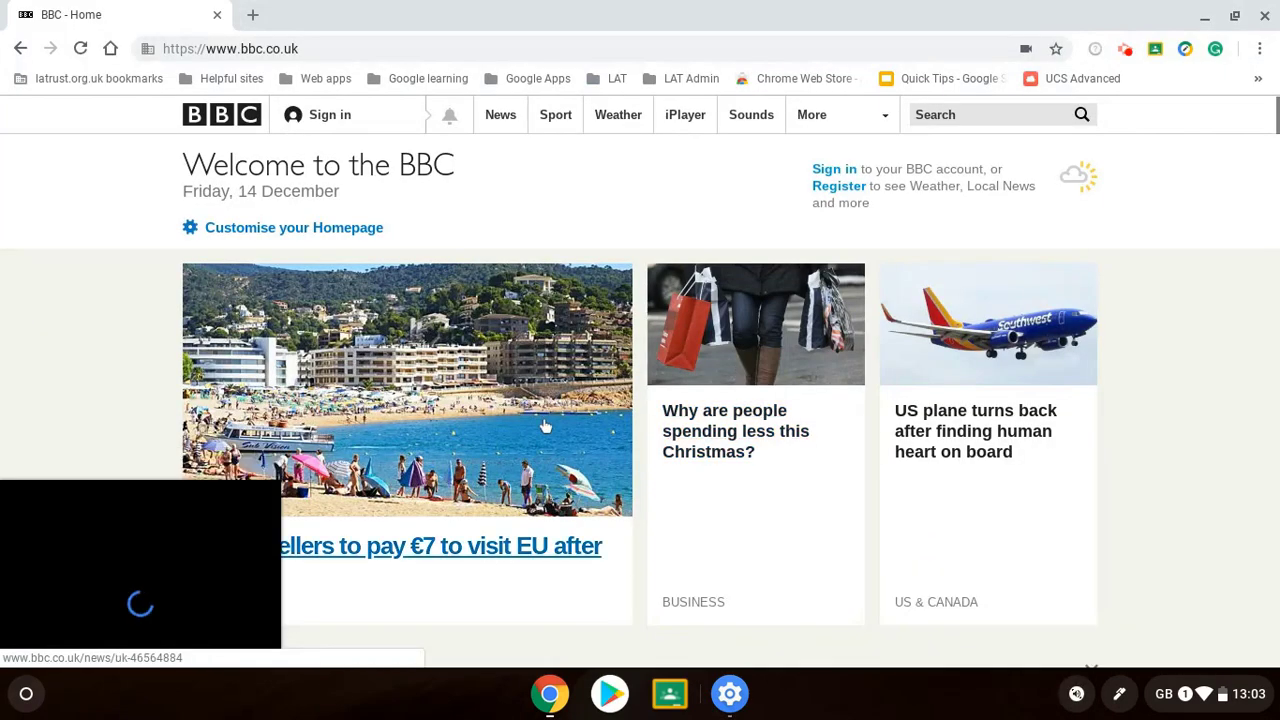
scroll(481, 480, "down", 1)
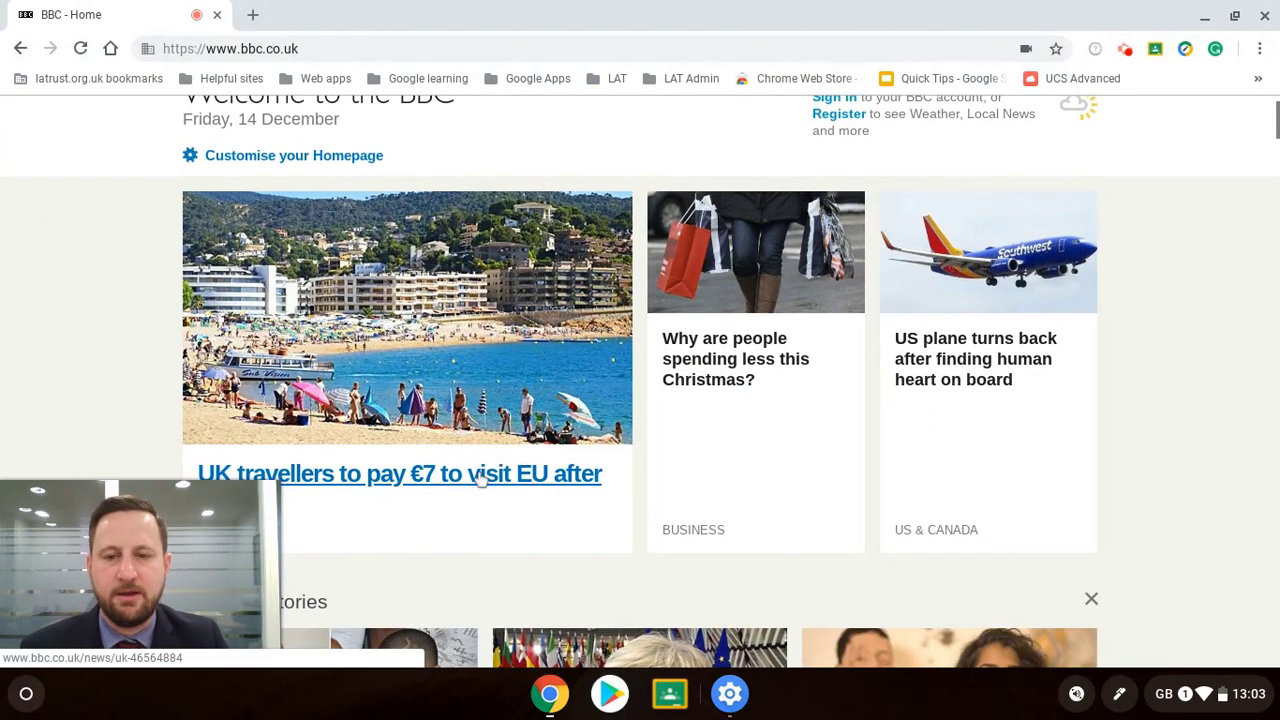
left_click(488, 485)
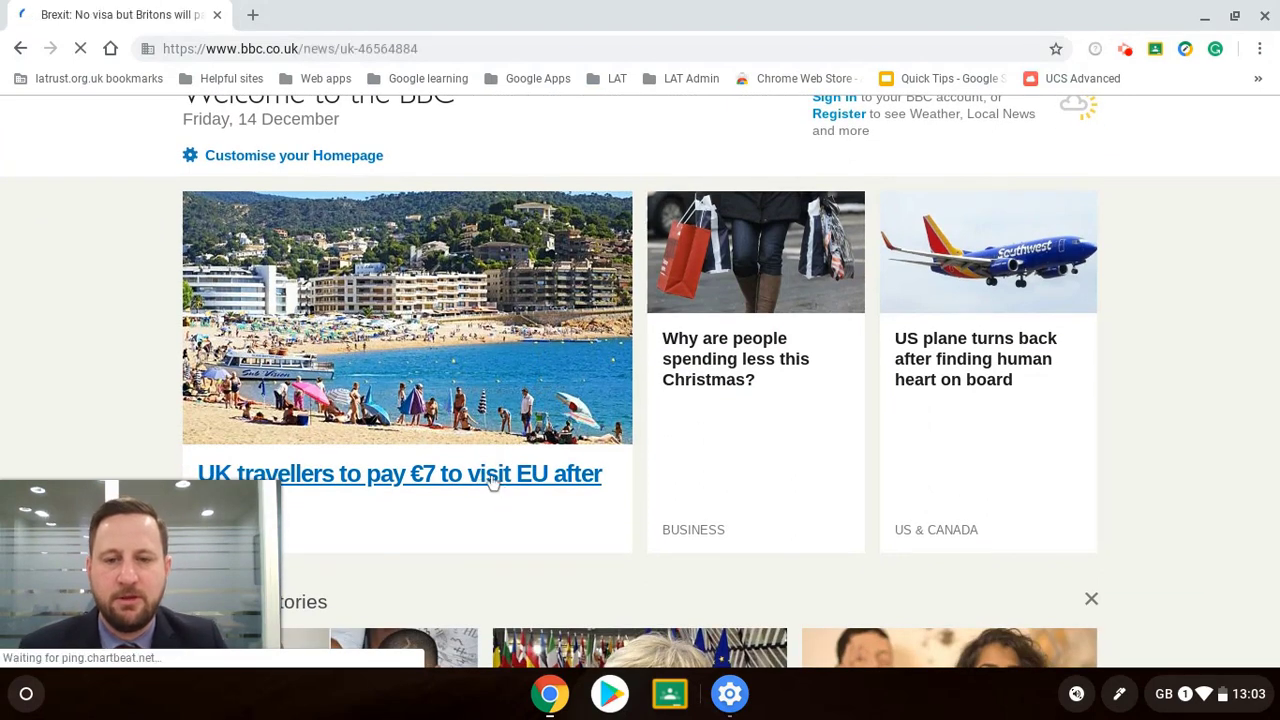
scroll(385, 405, "down", 2)
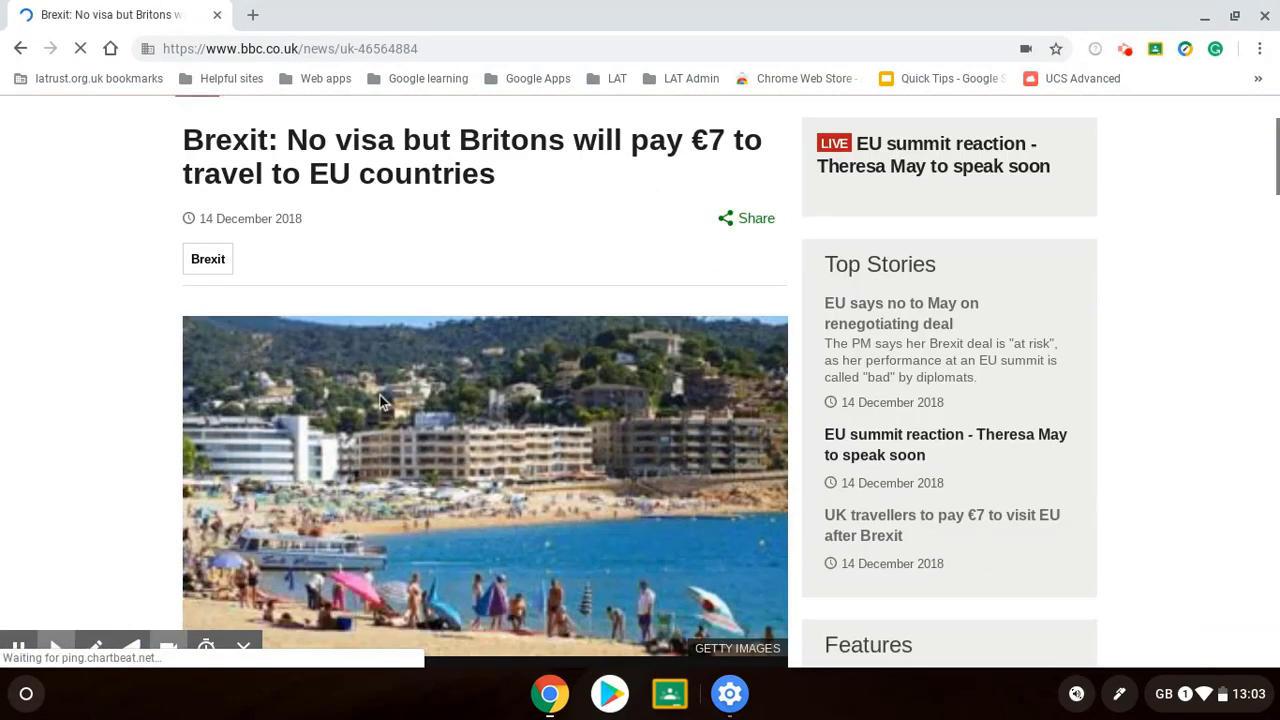
left_click_drag(183, 143, 503, 177)
key("super+s")
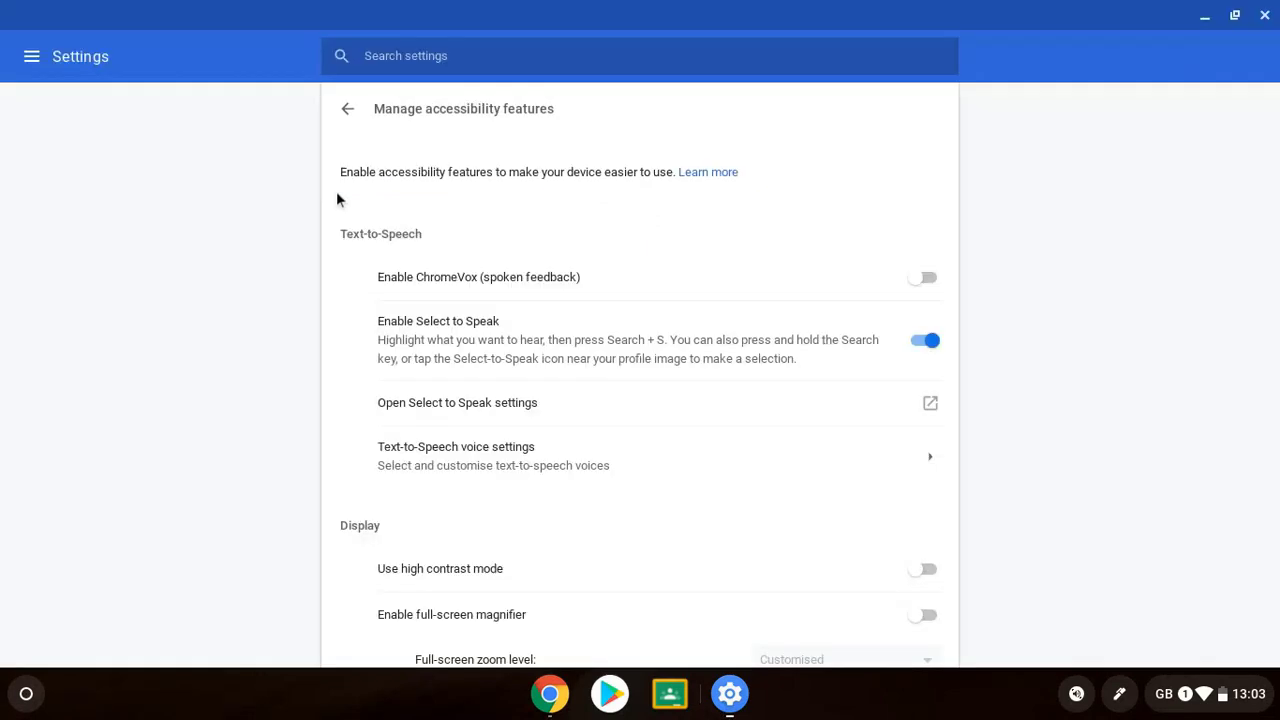
left_click(925, 331)
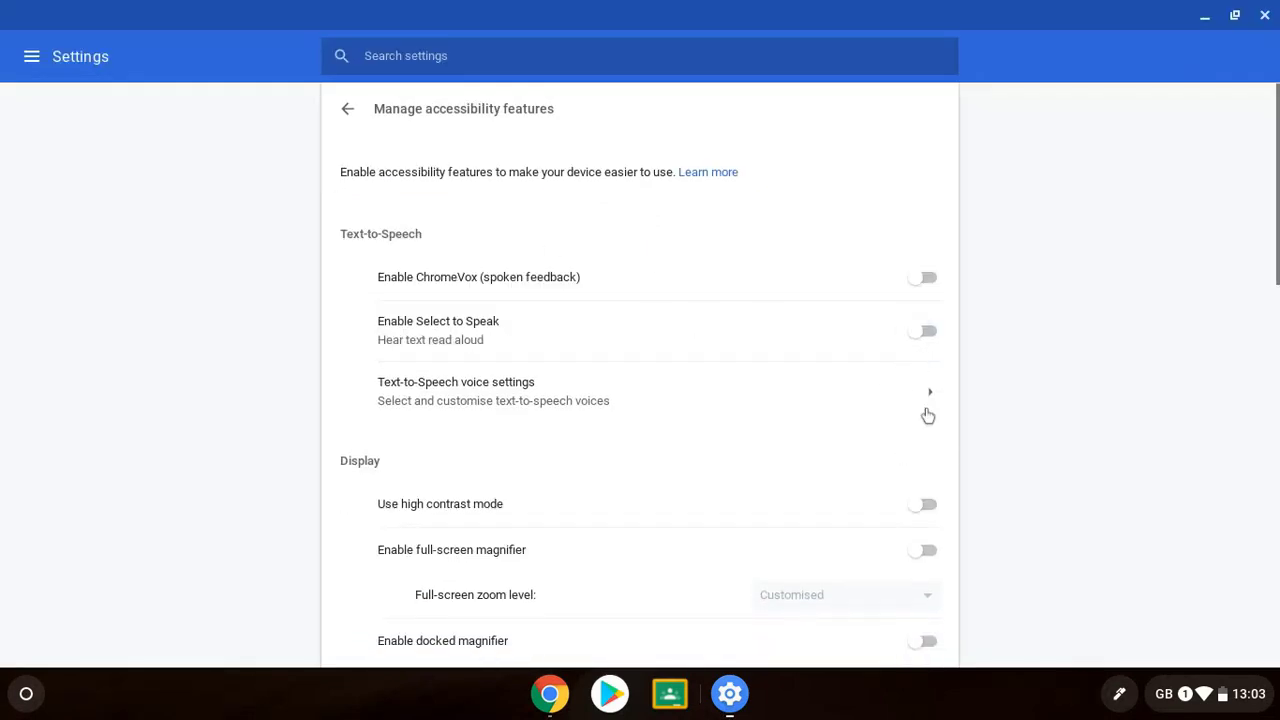
Examine the Text-to-Speech voice settings, including speech properties, preview voices and the additional languages, and return to the accessibility features
left_click(925, 400)
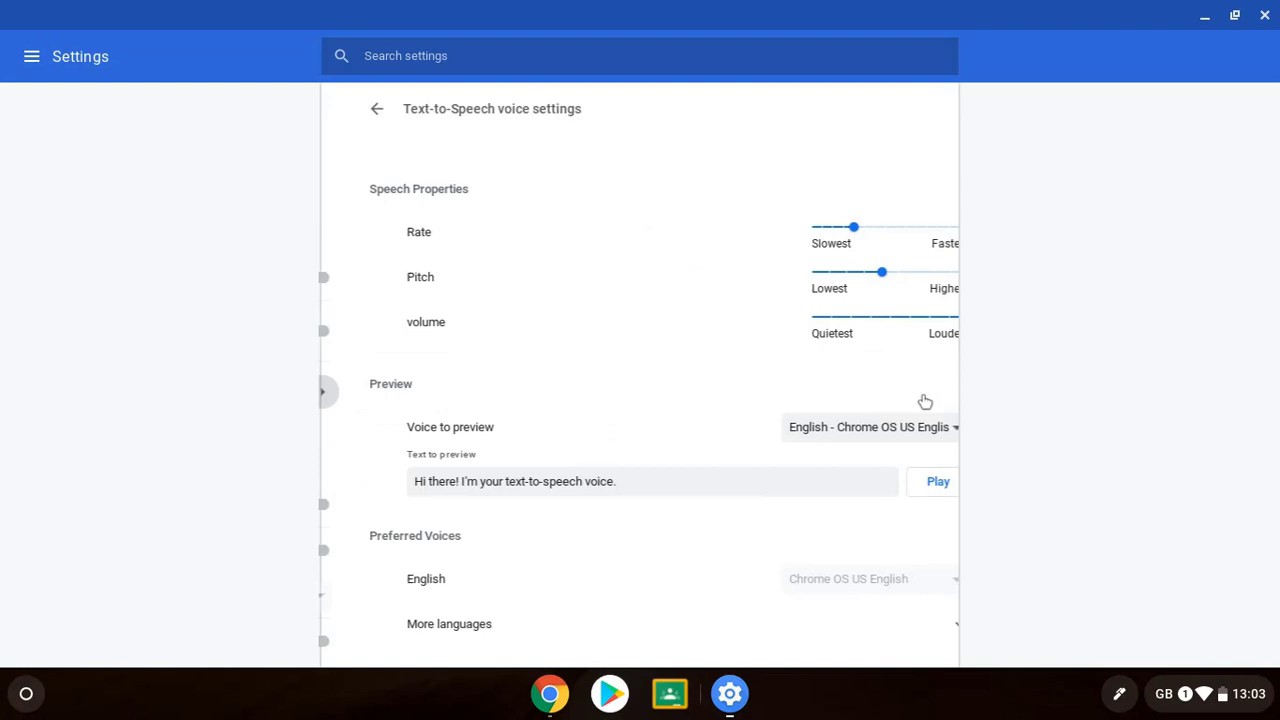
mouse_move(835, 287)
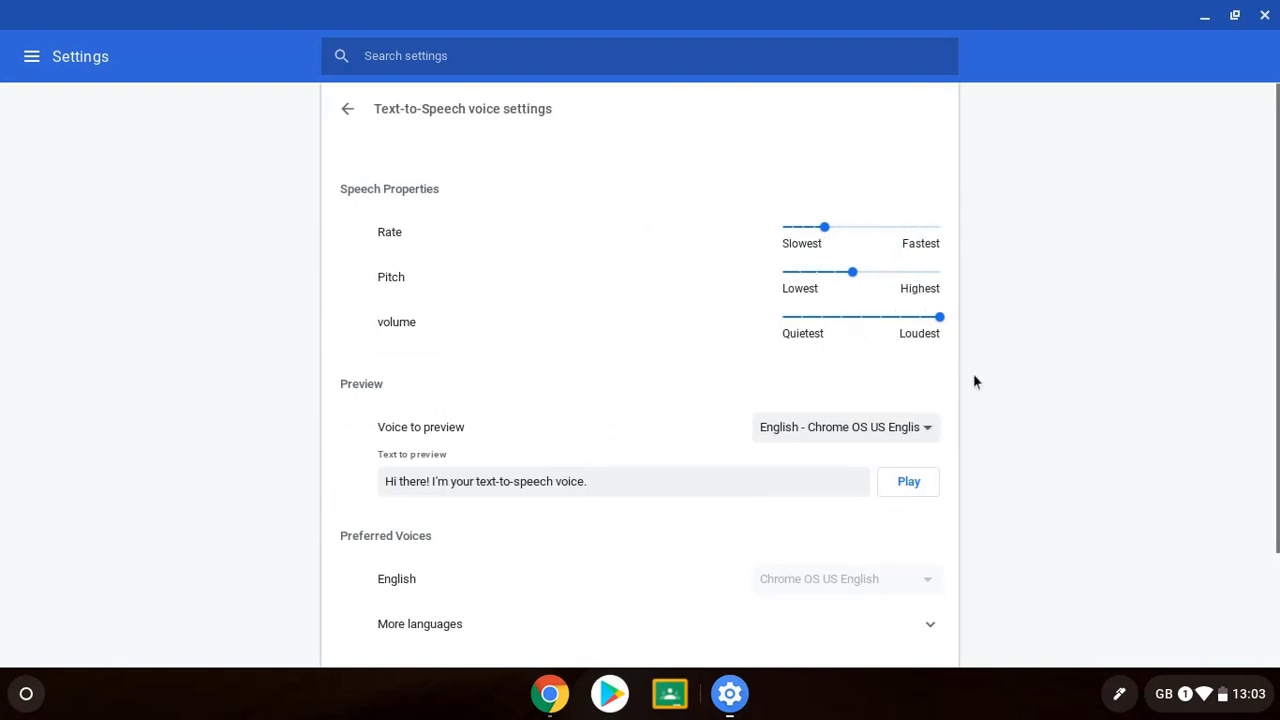
scroll(1013, 388, "down", 1)
scroll(1010, 380, "down", 3)
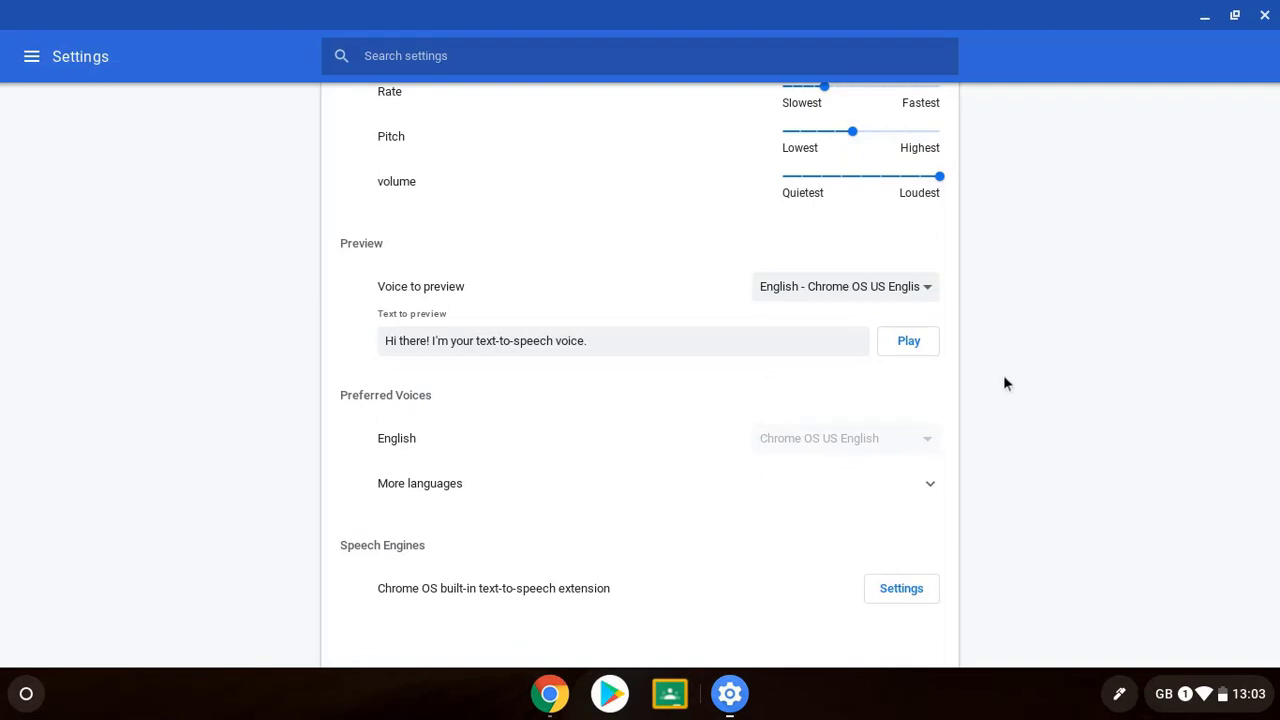
left_click(820, 298)
left_click(1110, 388)
left_click(929, 486)
scroll(903, 490, "down", 3)
scroll(897, 484, "down", 2)
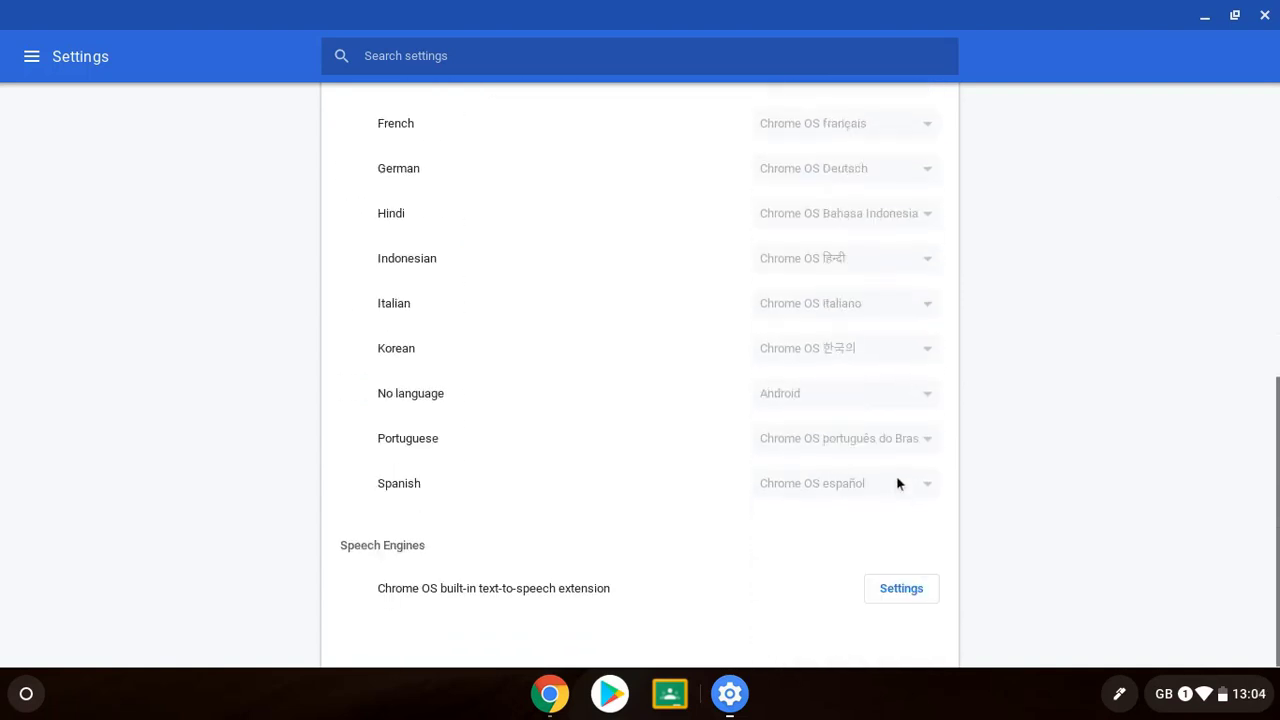
scroll(896, 480, "up", 5)
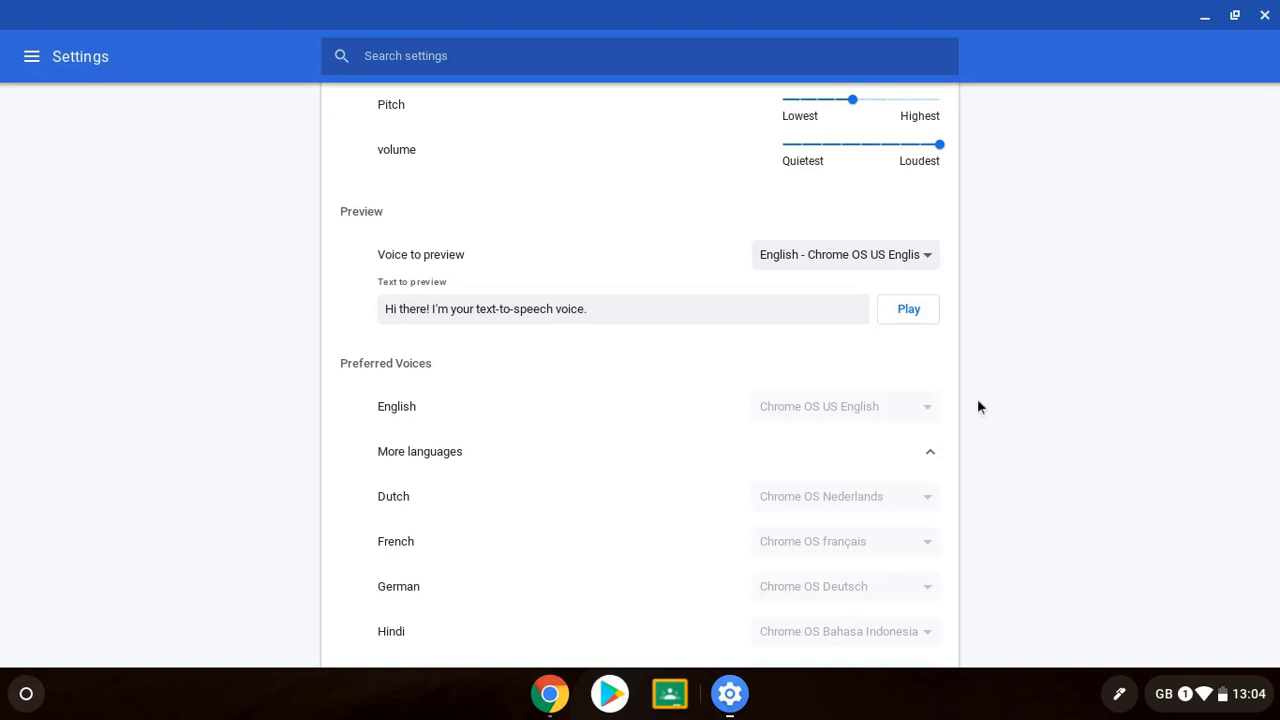
scroll(960, 406, "up", 2)
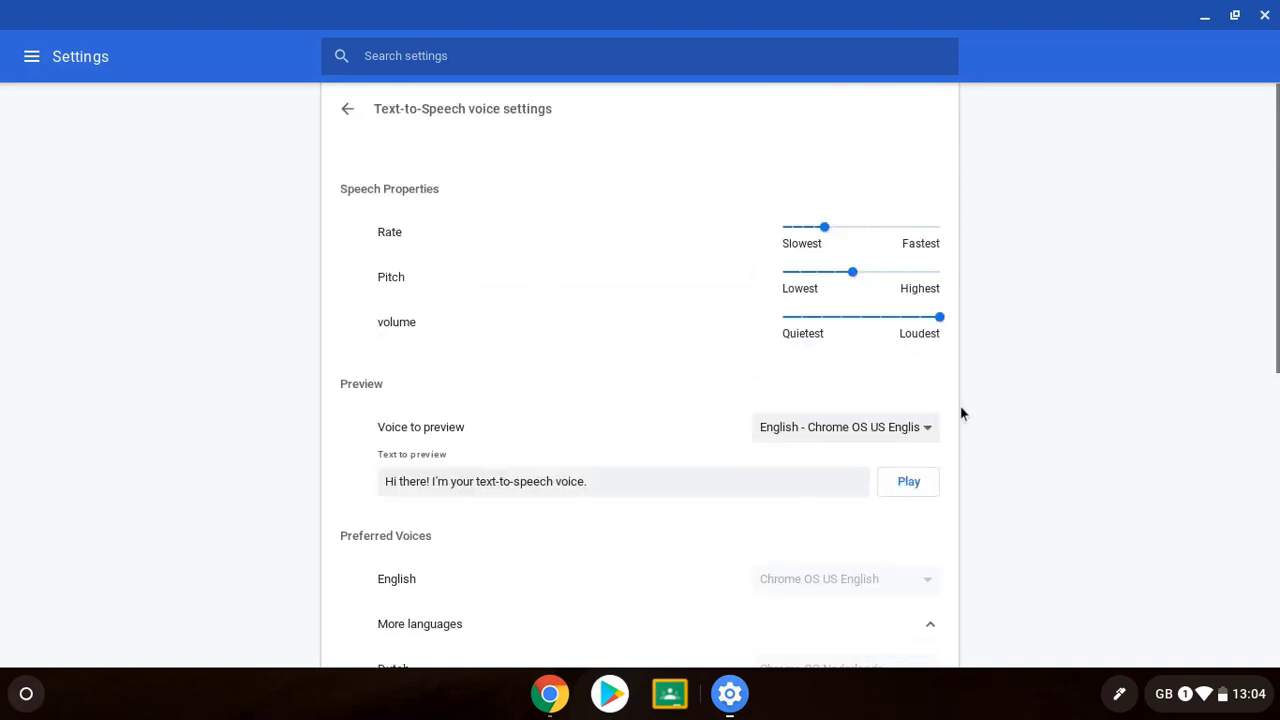
left_click(347, 112)
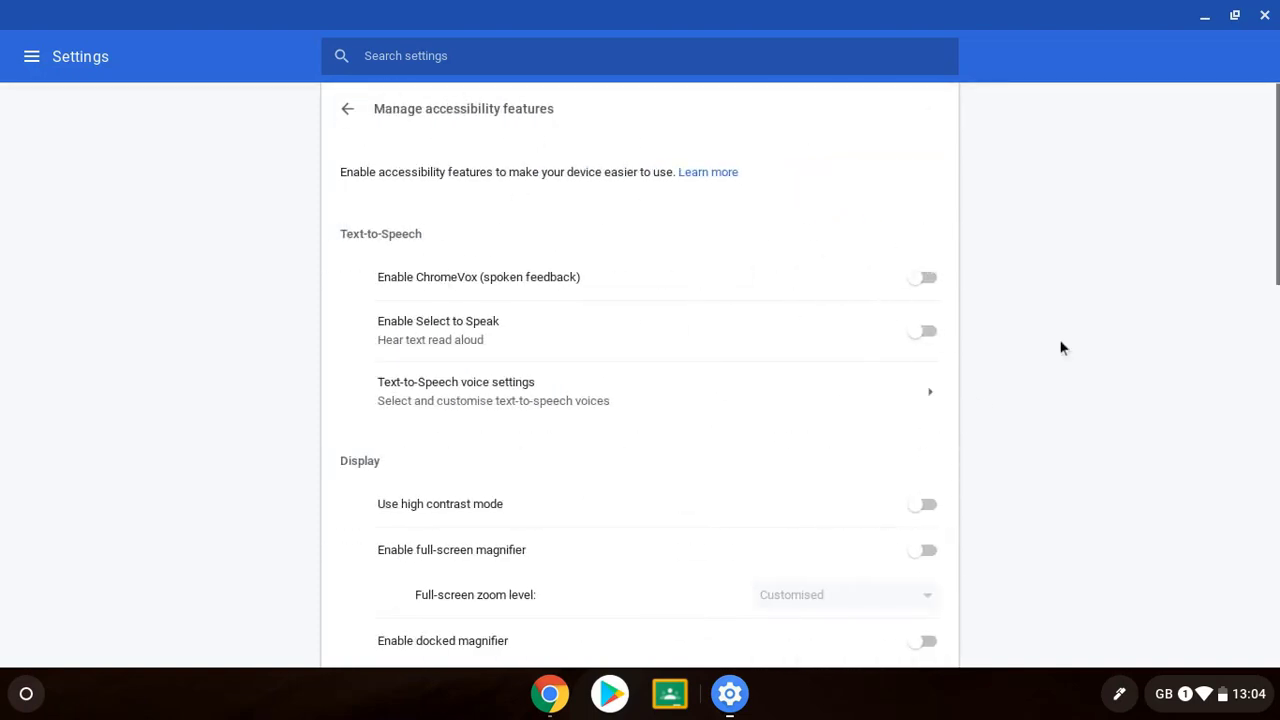
Turn on the docked magnifier in the Display accessibility options and switch it back off
scroll(1060, 346, "down", 3)
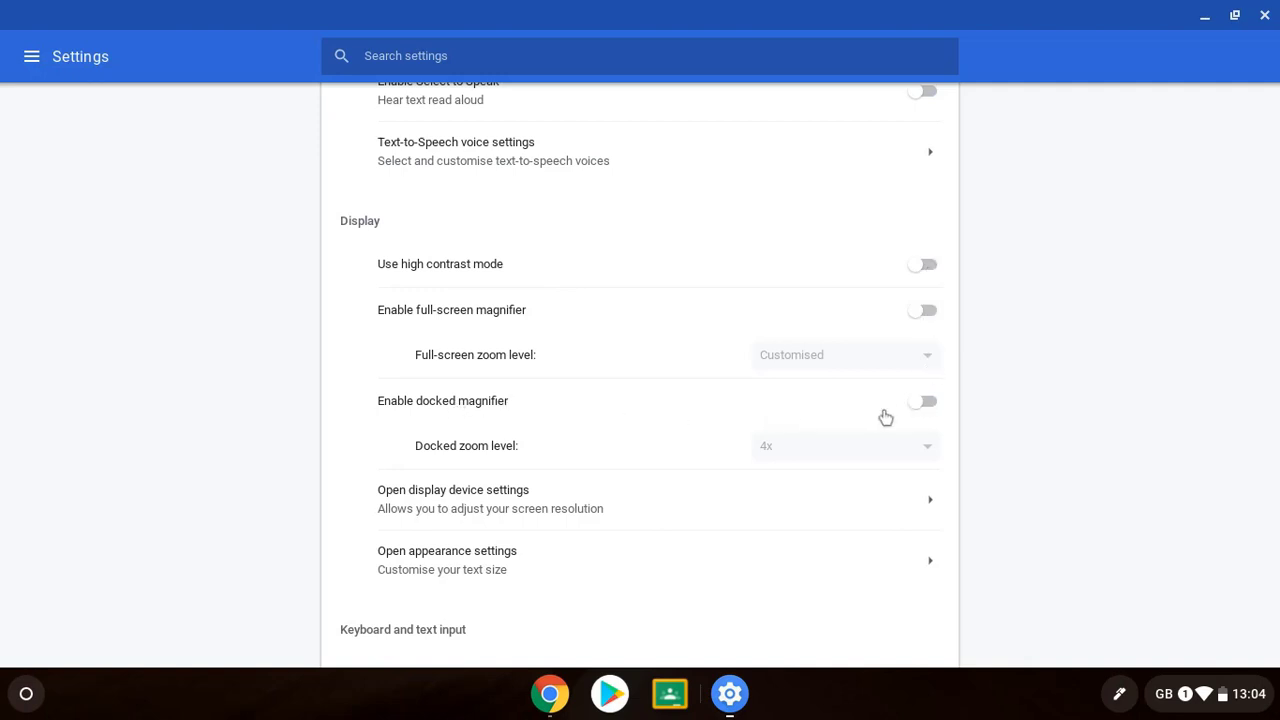
left_click(928, 405)
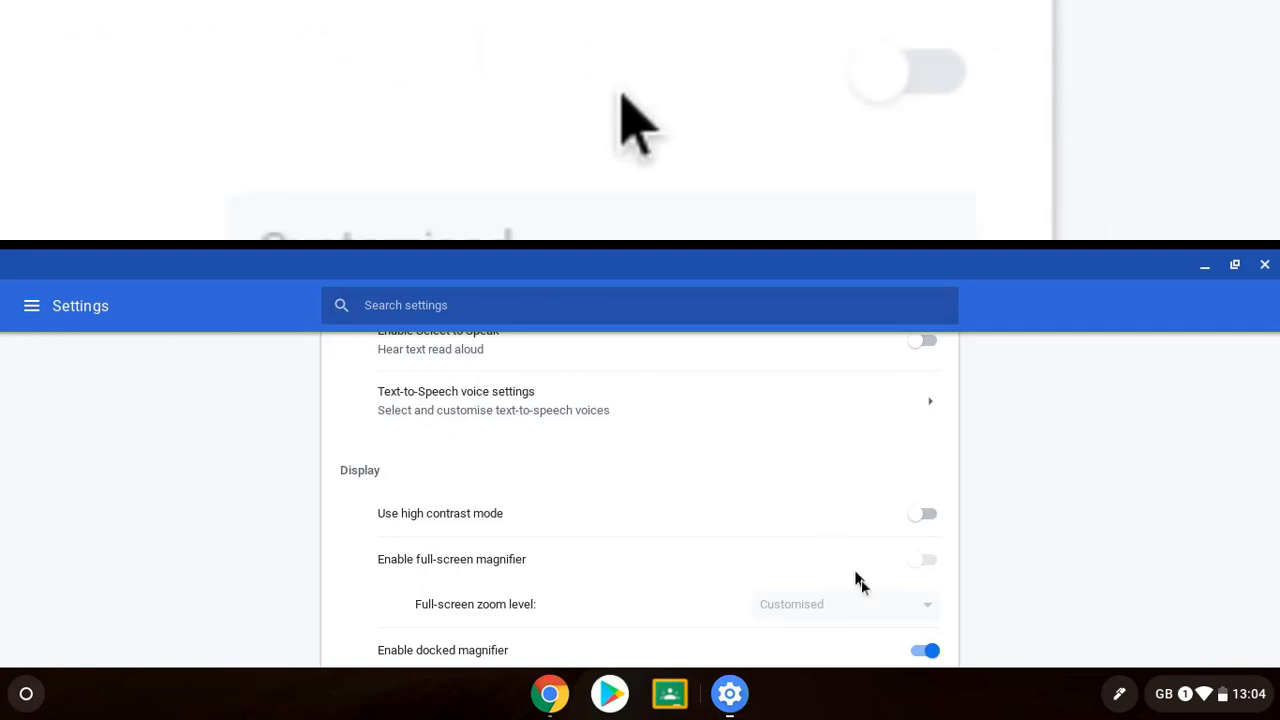
left_click(926, 651)
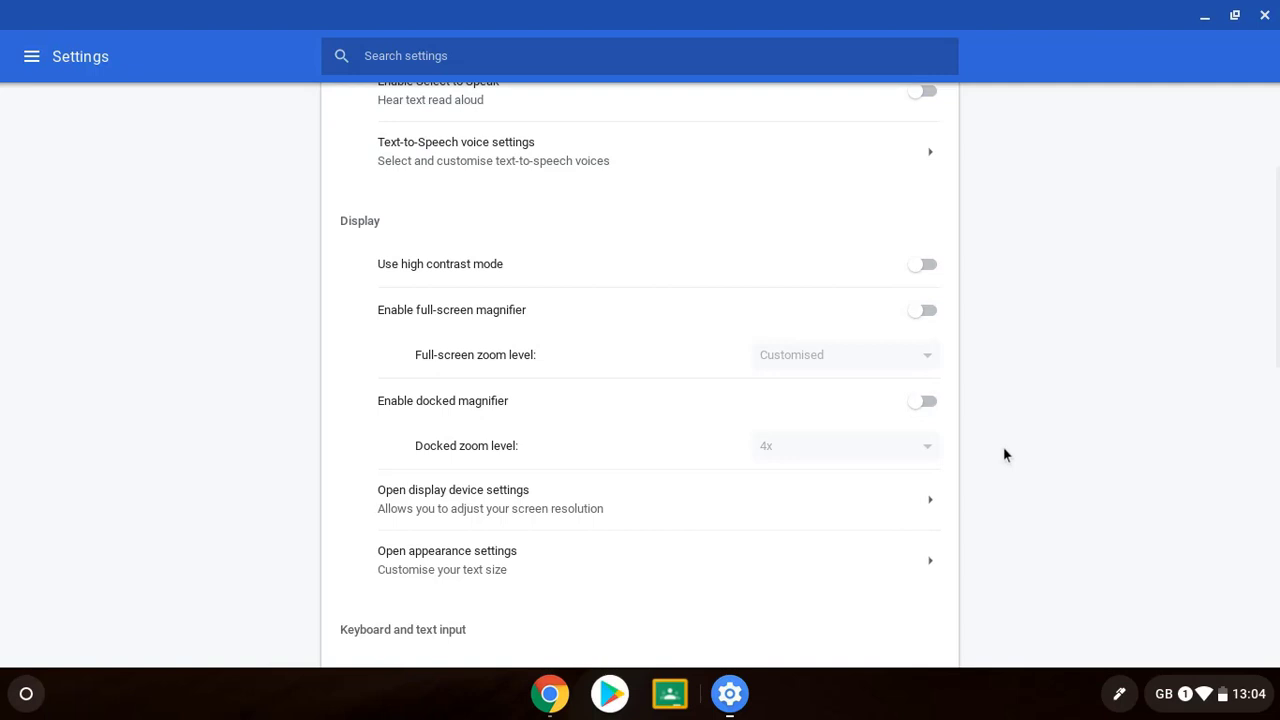
Turn on the docked magnifier and set its docked zoom level to 16x
left_click(924, 405)
scroll(928, 533, "down", 3)
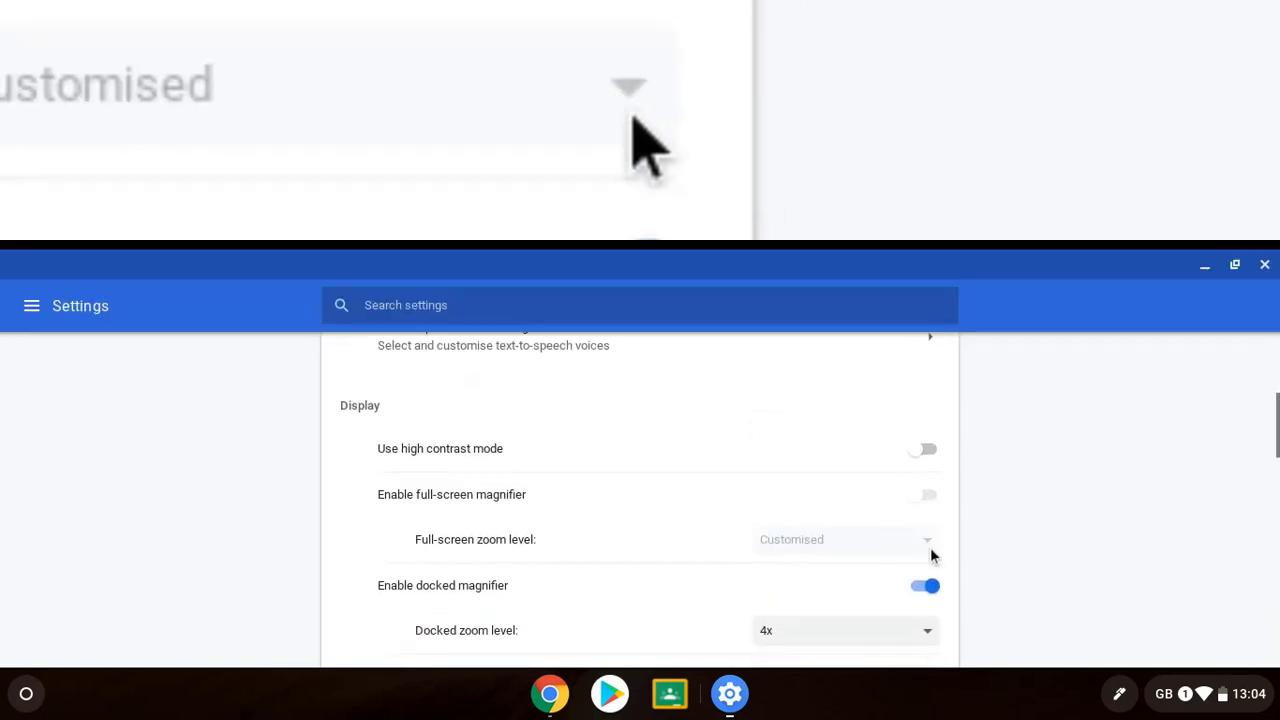
left_click(902, 557)
scroll(851, 503, "down", 1)
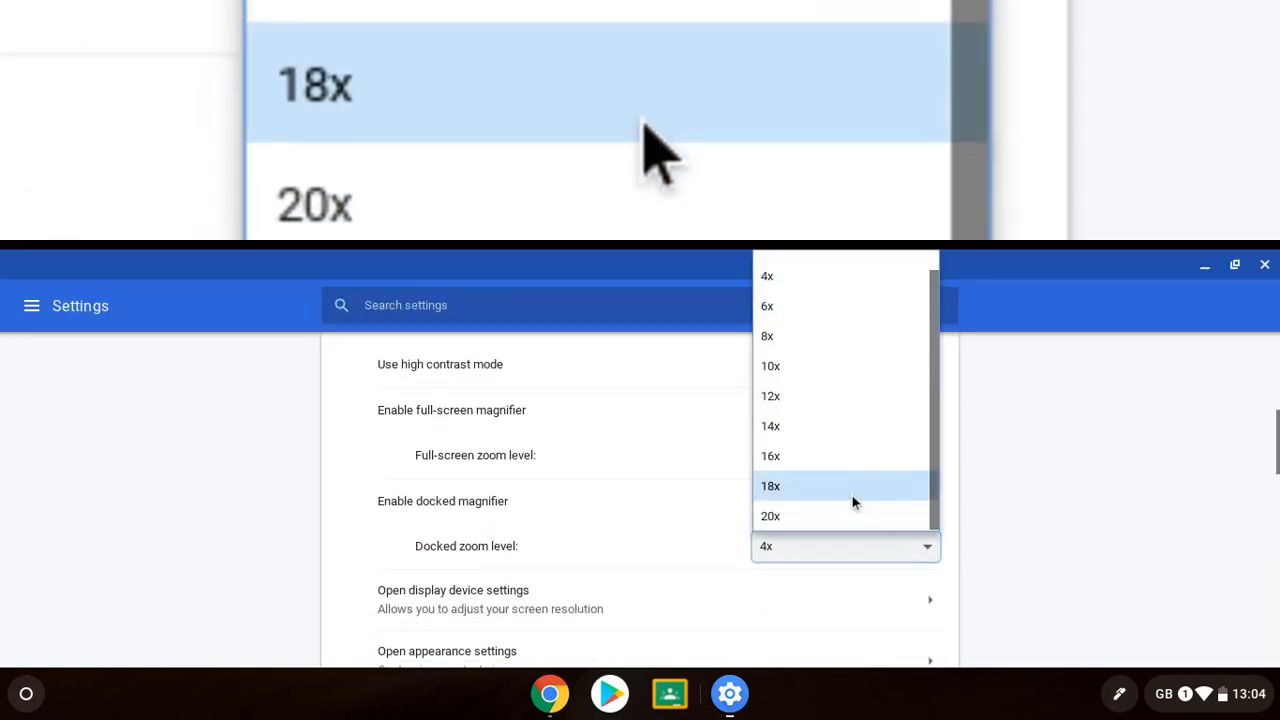
left_click(842, 462)
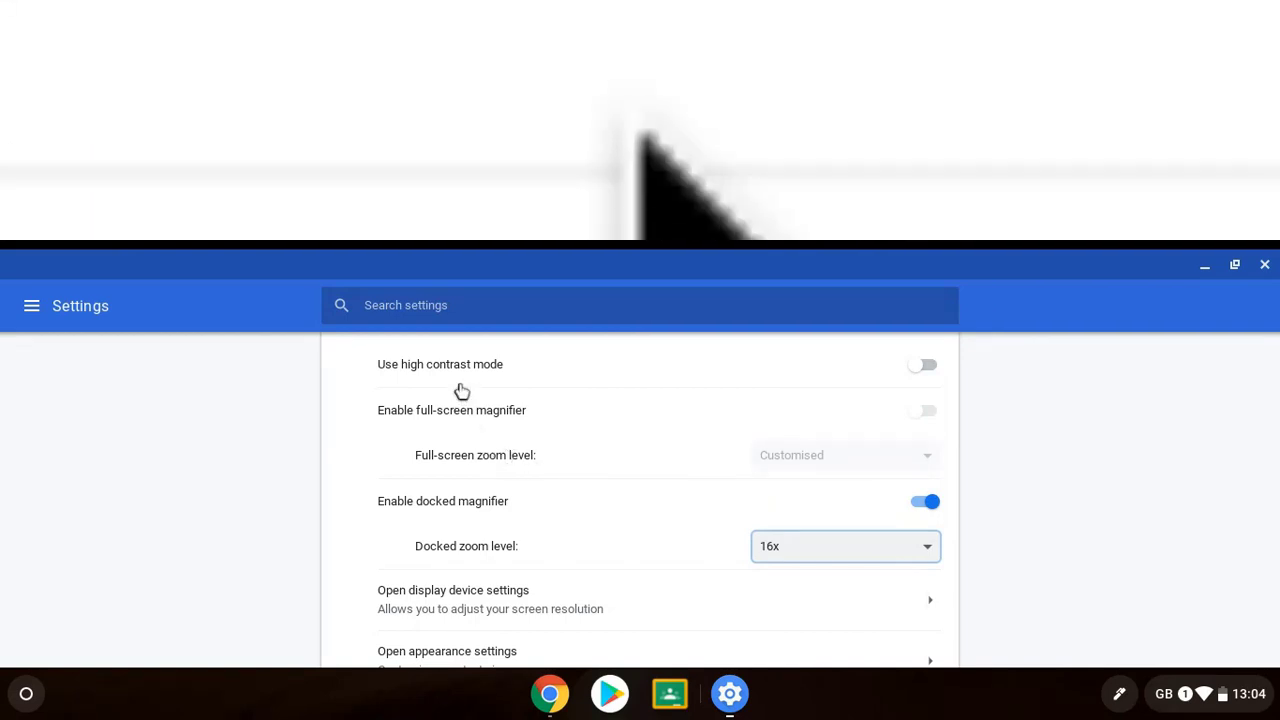
Set the docked zoom level back to 4x and turn the docked magnifier off
left_click(845, 542)
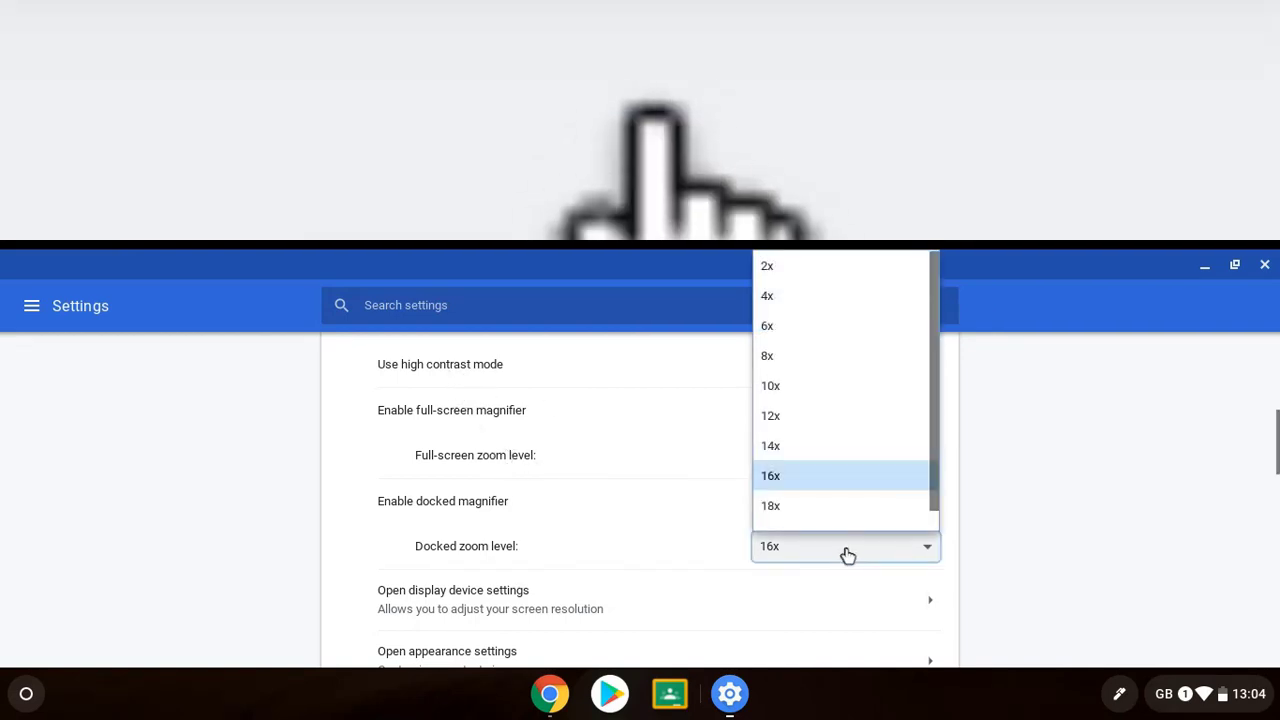
scroll(791, 351, "down", 1)
left_click(792, 291)
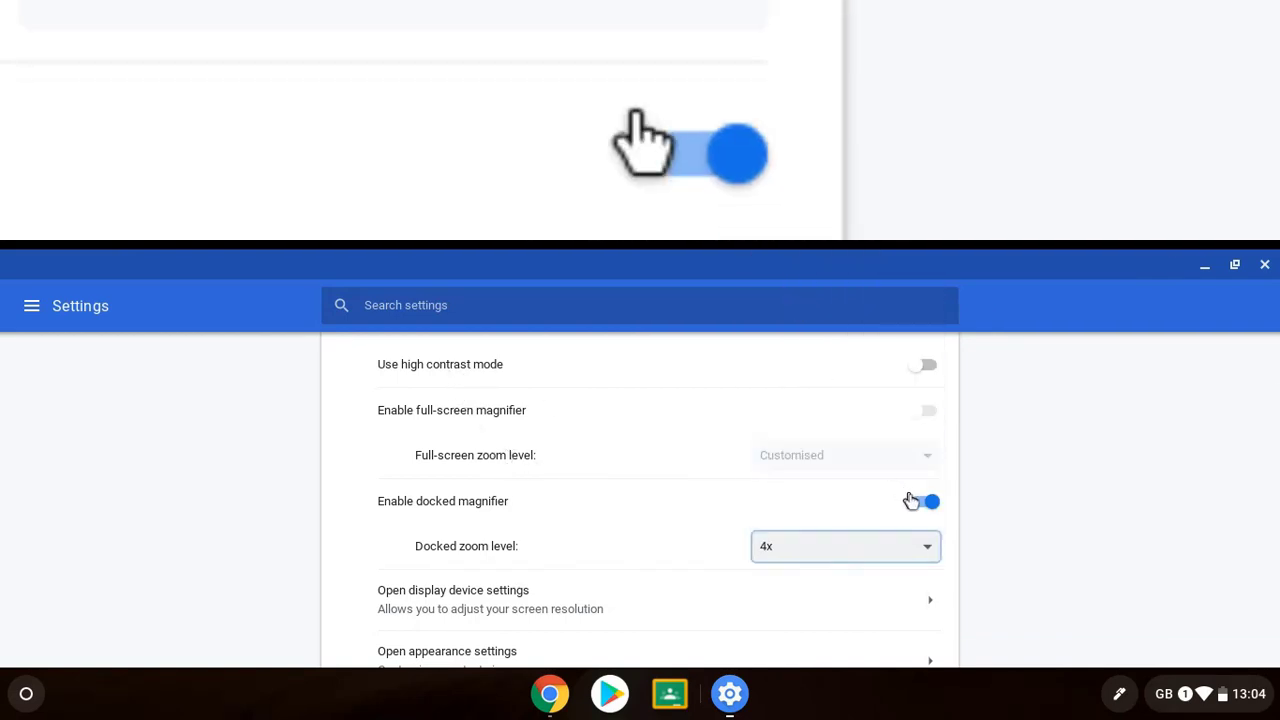
left_click(928, 503)
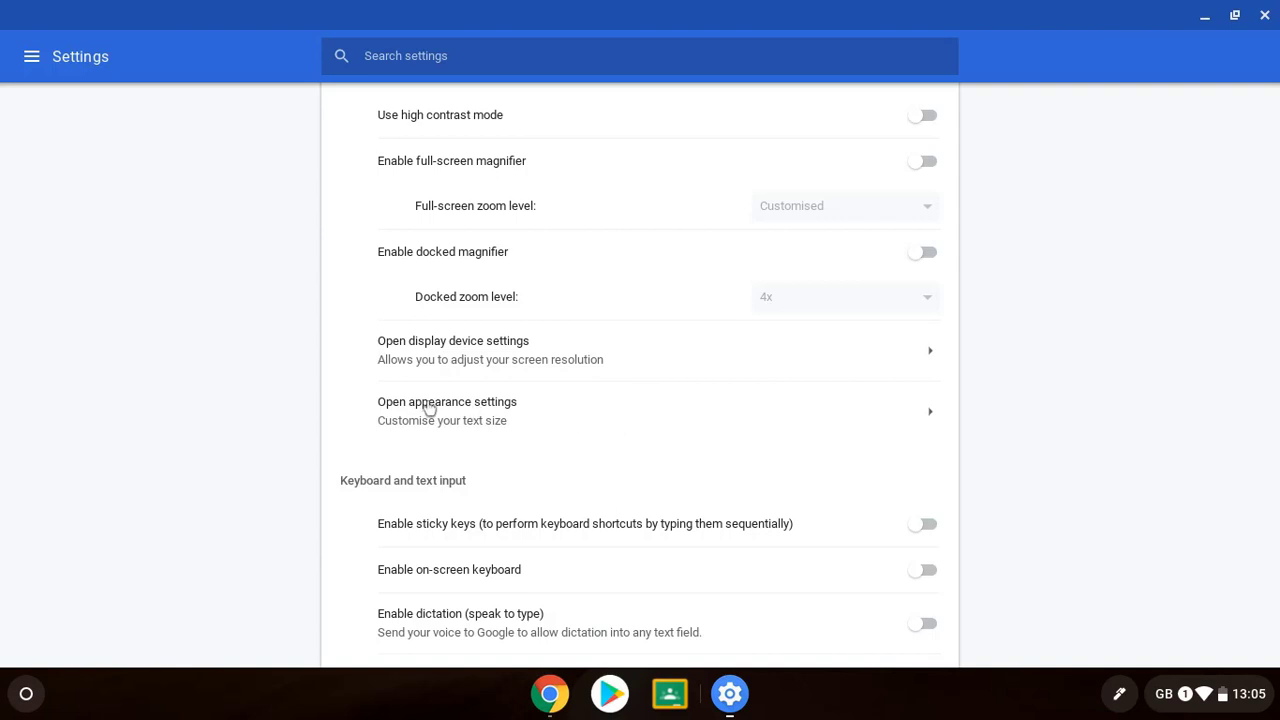
Examine the font size choices and the Customise fonts page in the appearance settings, and return to the Appearance section
left_click(516, 412)
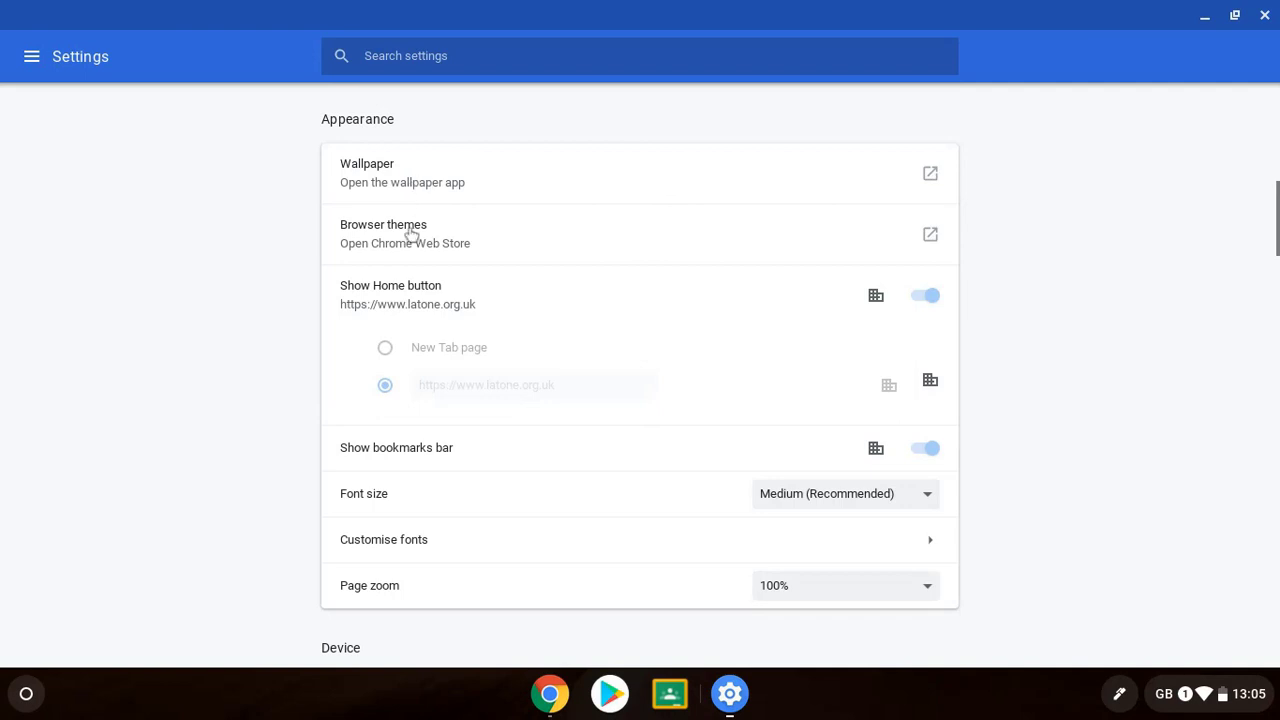
scroll(630, 410, "down", 1)
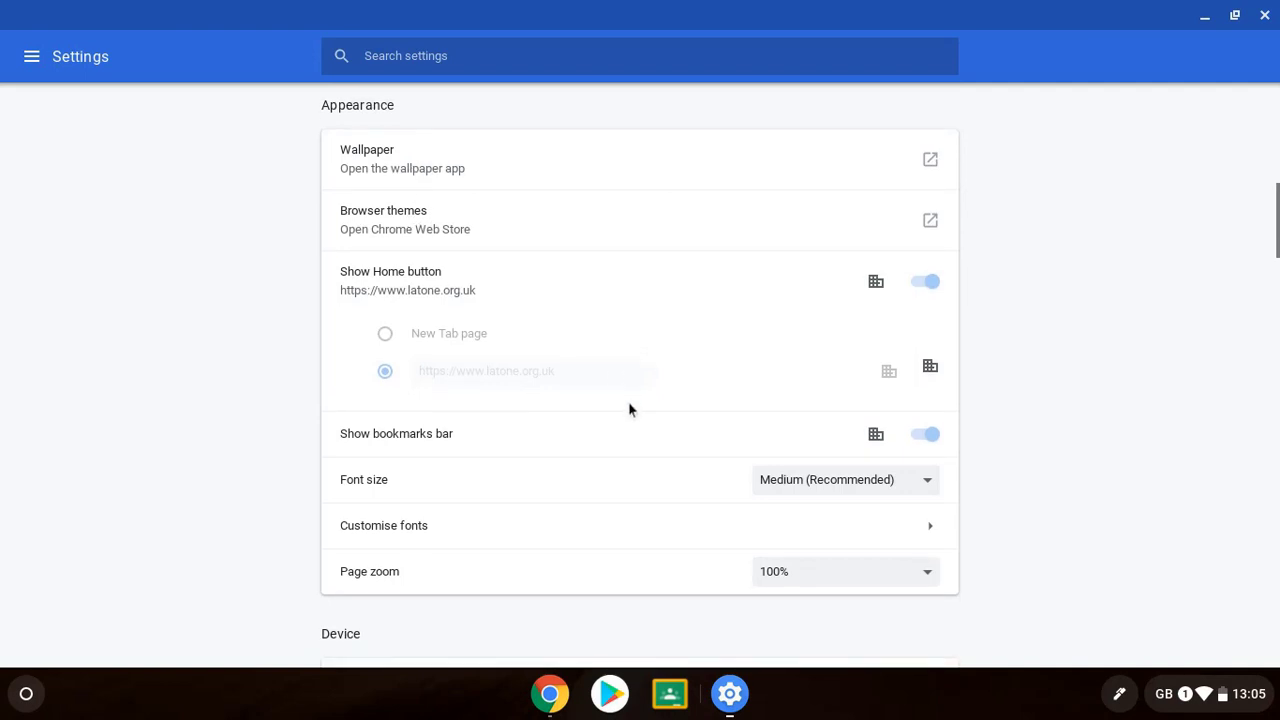
left_click(834, 482)
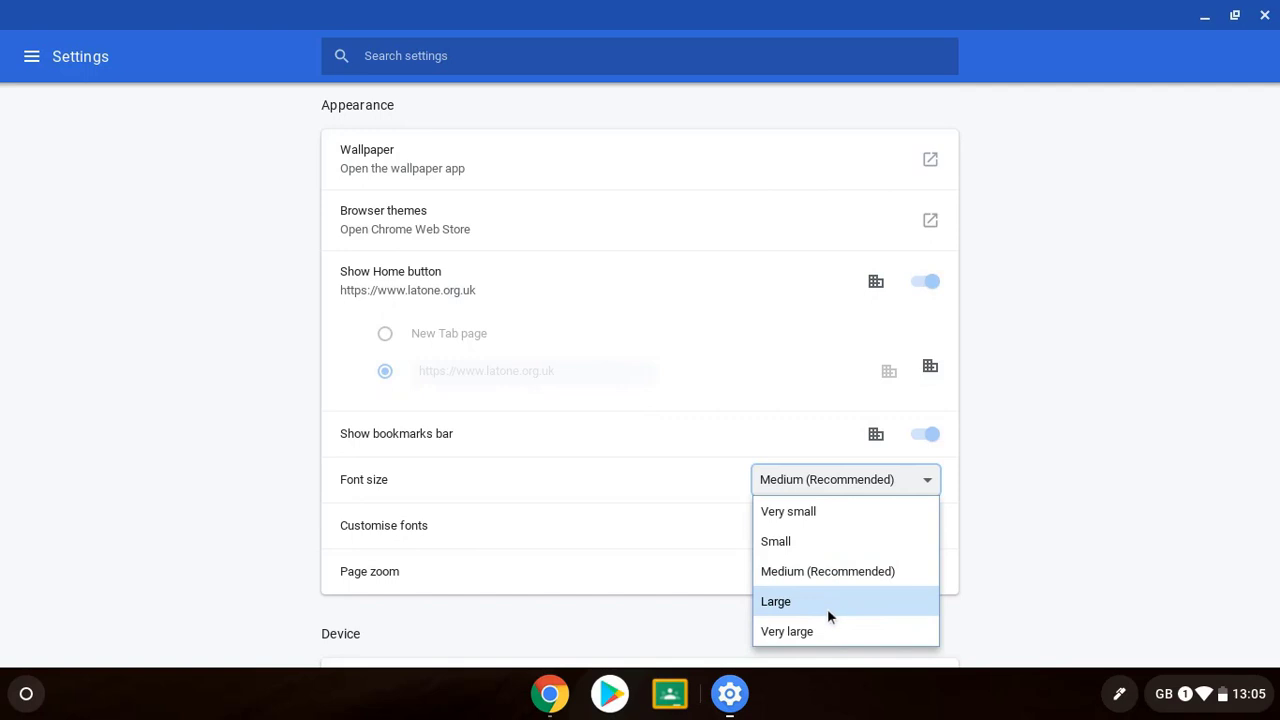
left_click(1060, 518)
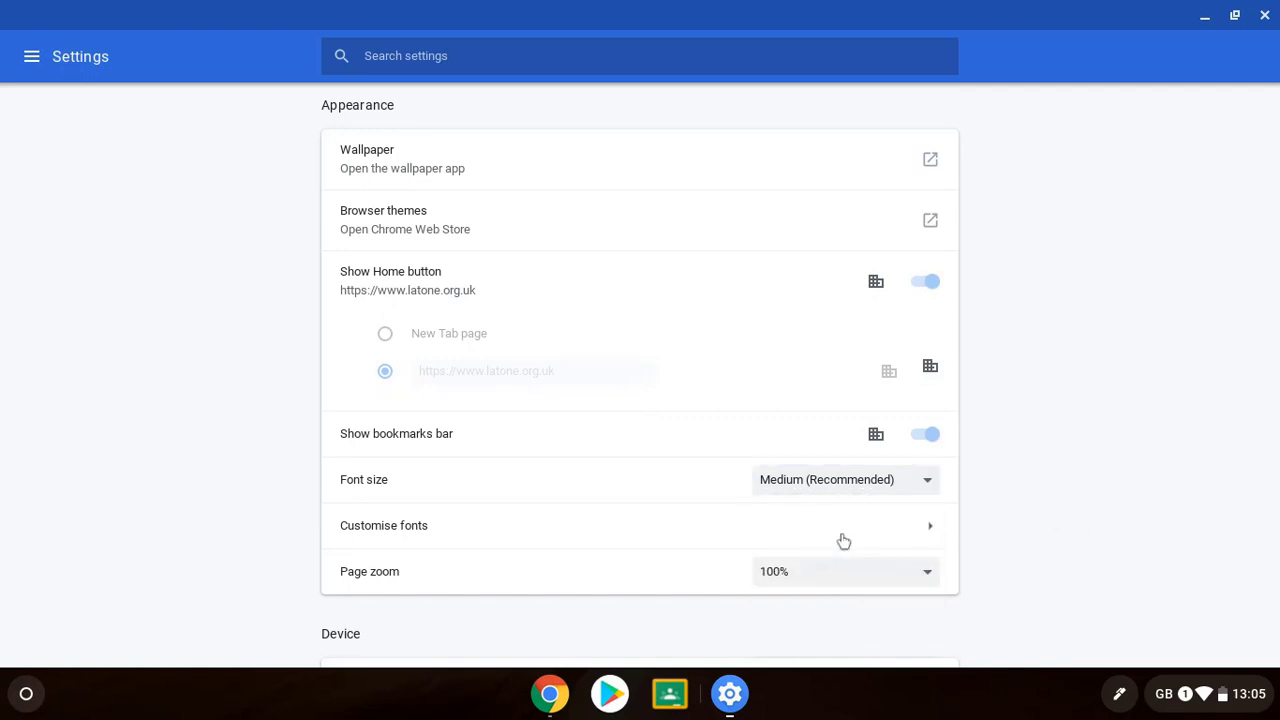
left_click(843, 535)
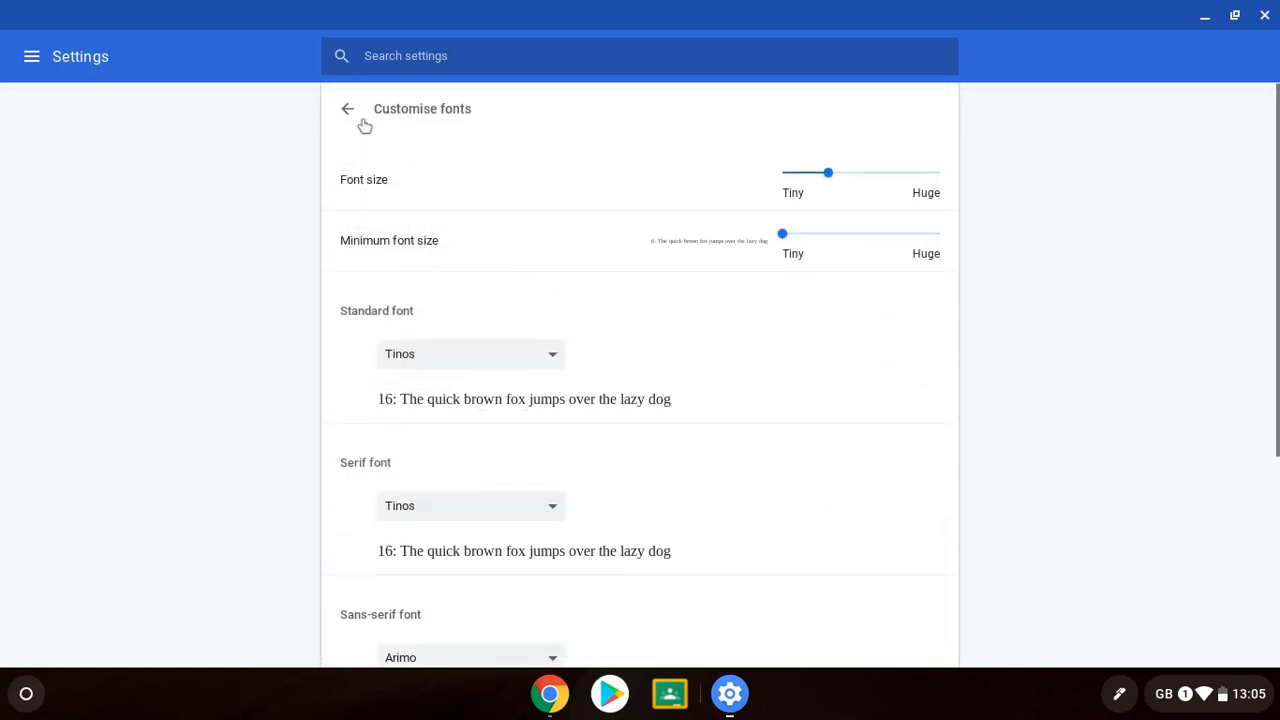
left_click(346, 112)
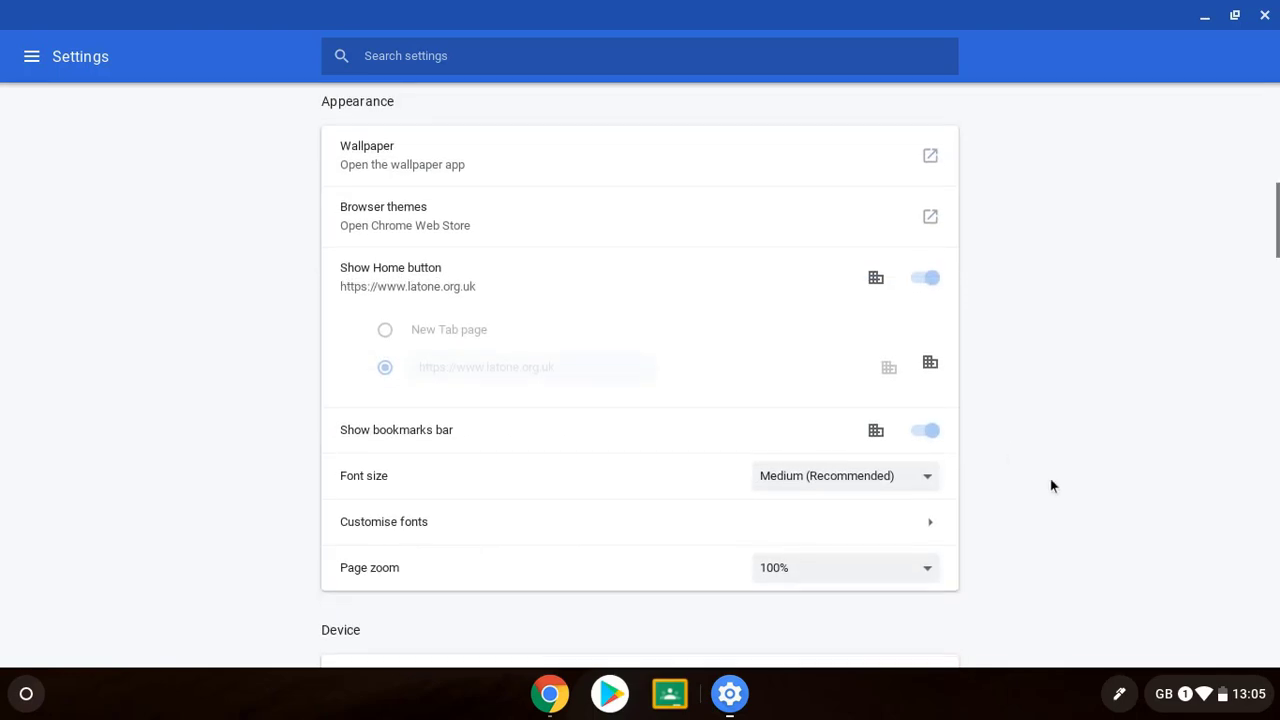
Return to the Manage accessibility features page from the main settings list
scroll(1051, 485, "down", 1)
scroll(1048, 471, "up", 5)
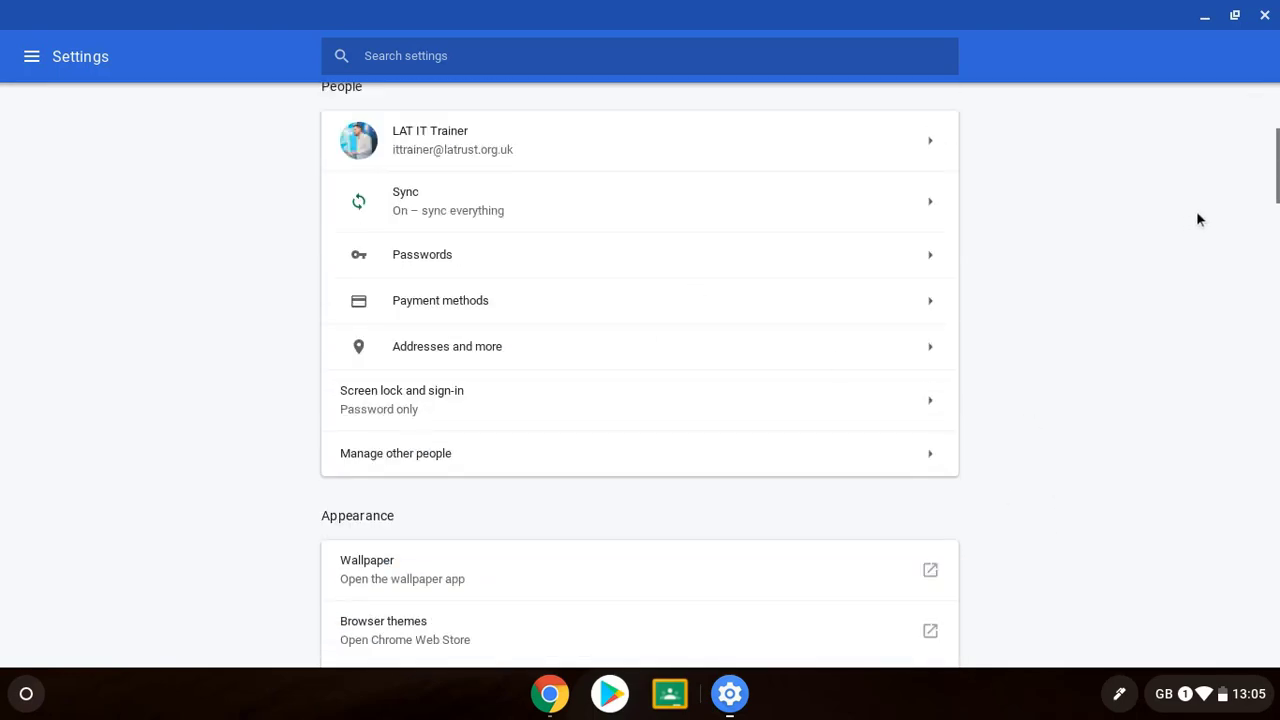
left_click_drag(1275, 166, 1275, 631)
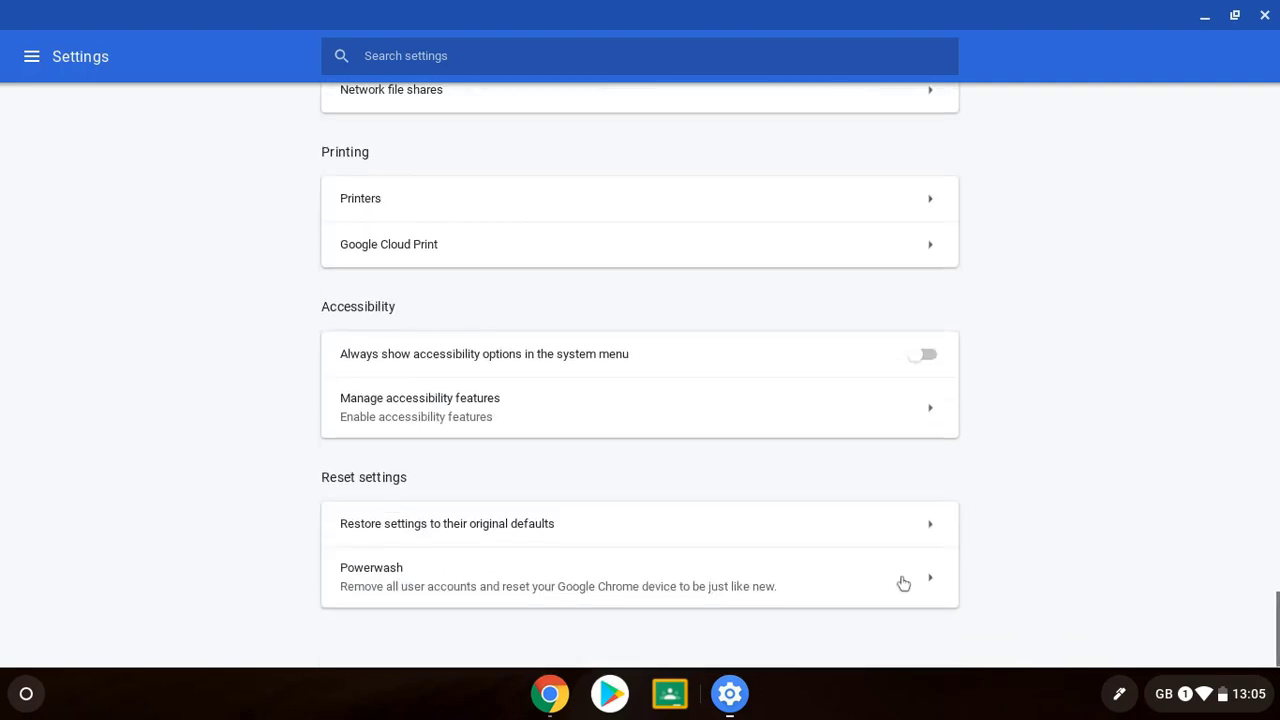
left_click(569, 421)
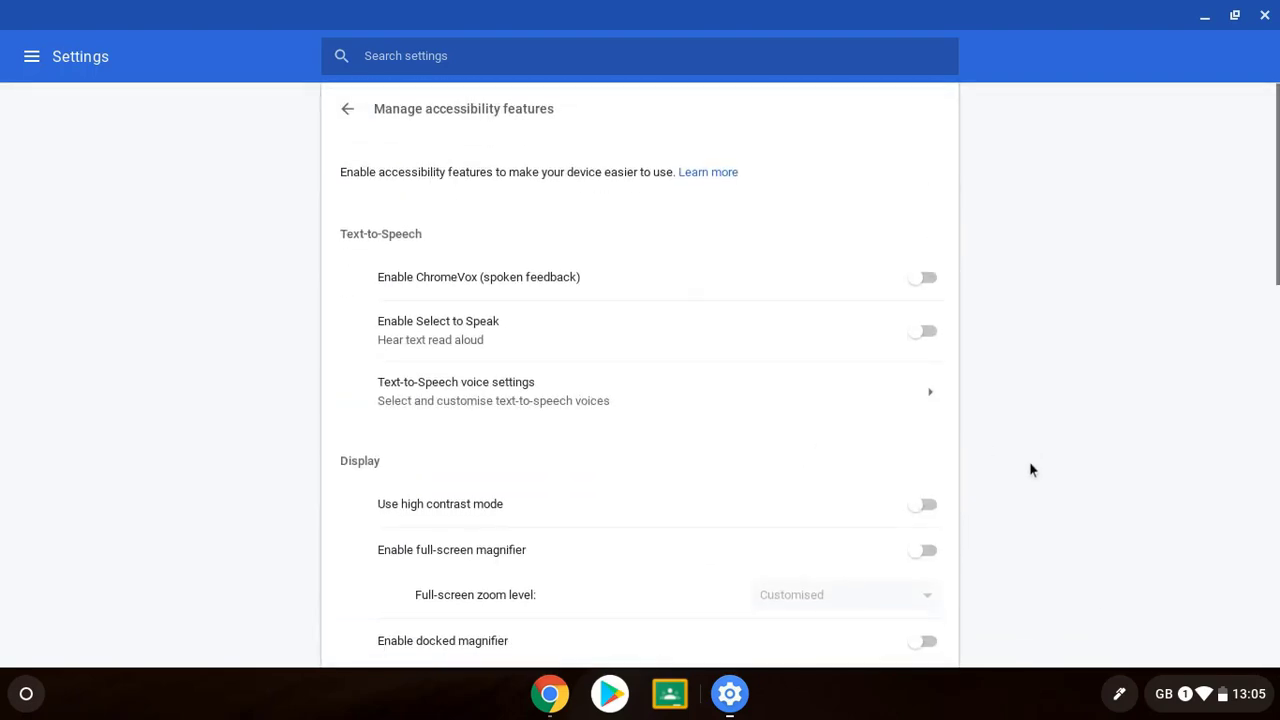
Turn on sticky keys under Keyboard and text input and enable high contrast mode by entering its key combination sequentially
scroll(1031, 469, "down", 4)
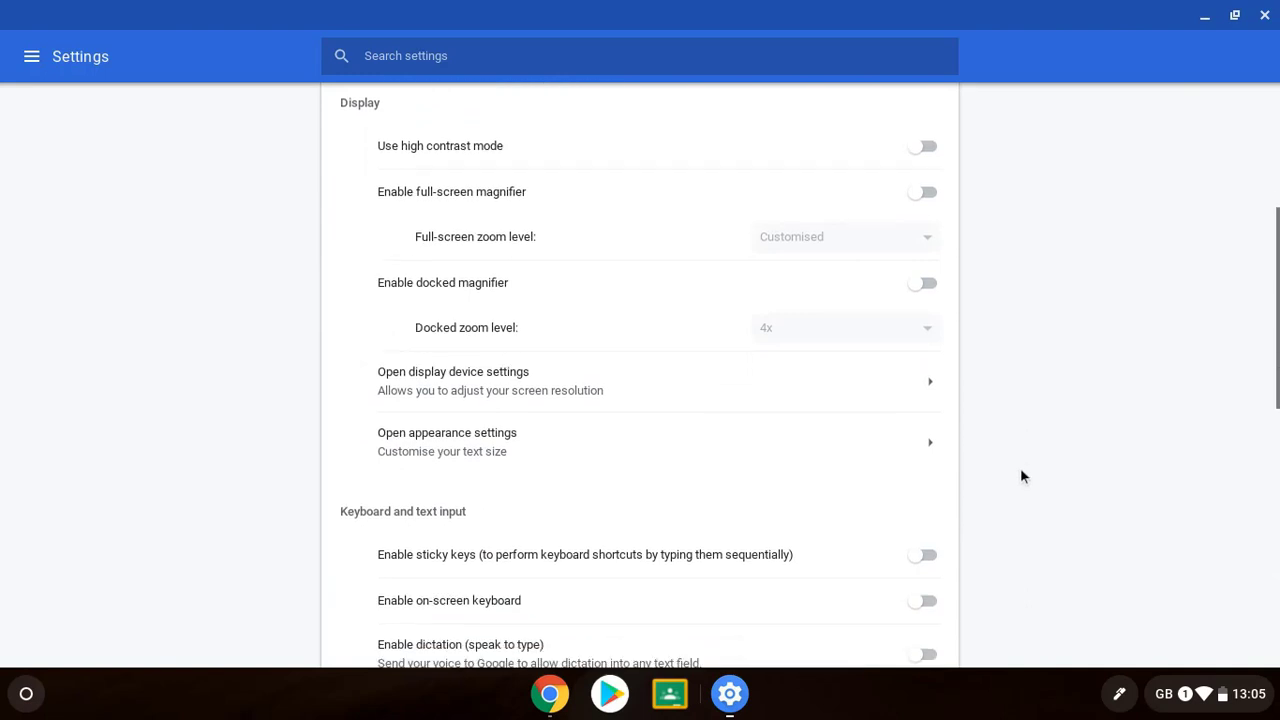
scroll(1020, 476, "down", 3)
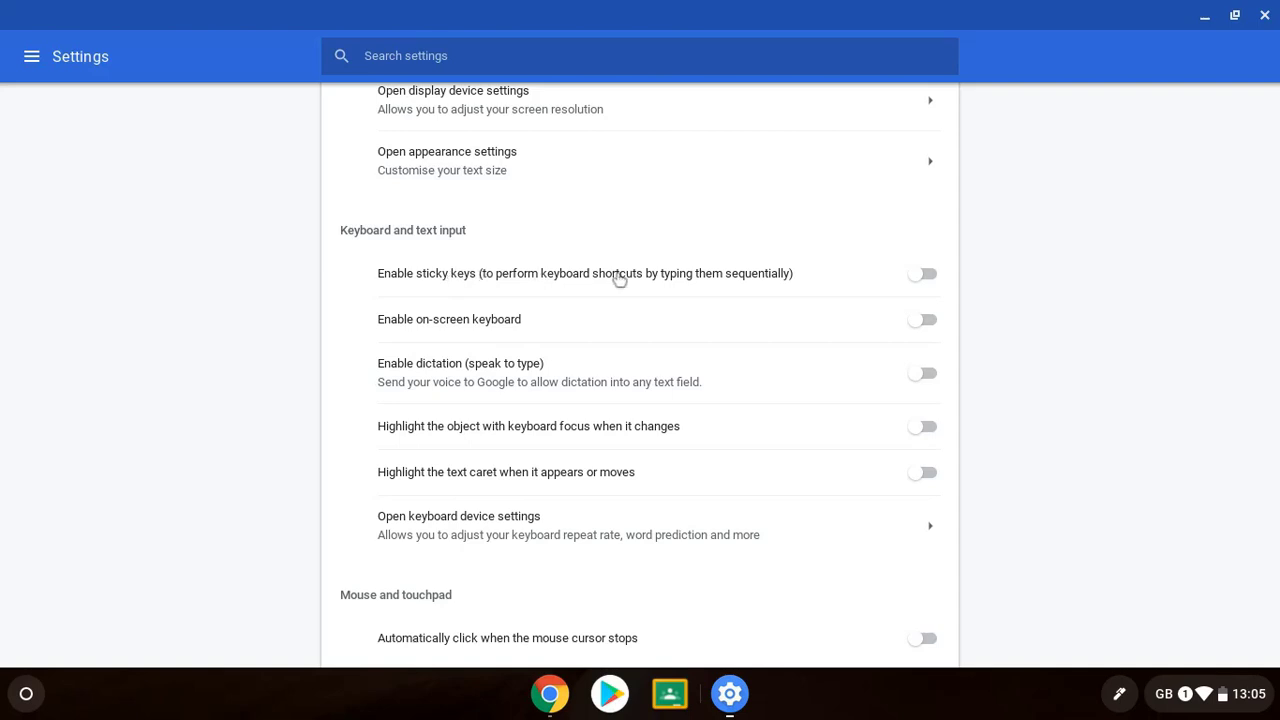
left_click(922, 273)
key("super")
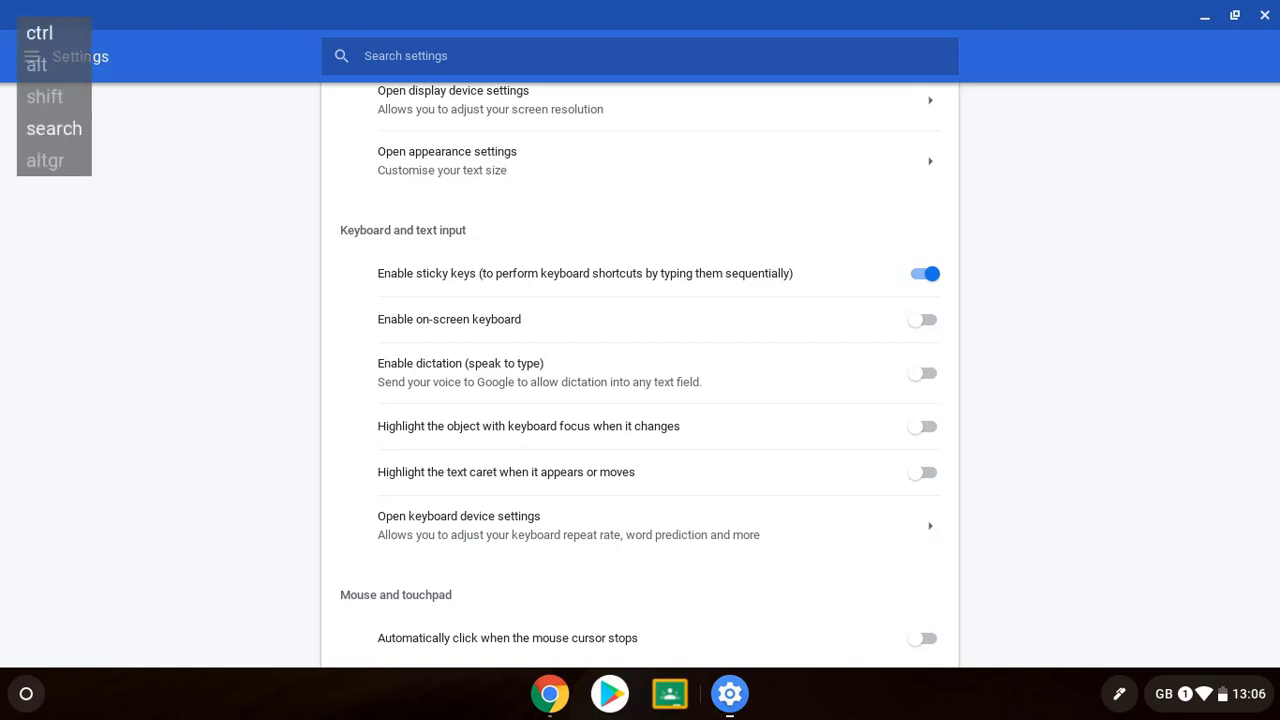
key("h")
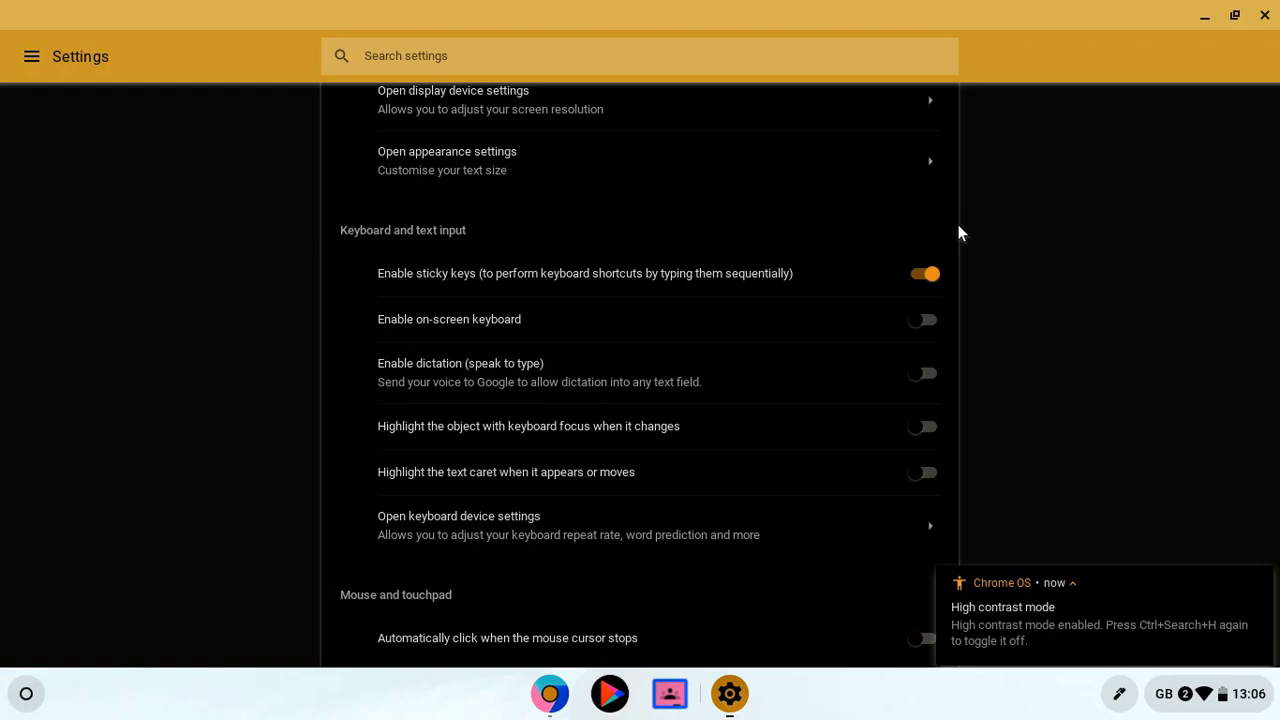
Disable high contrast mode with the same sequential key combination and turn sticky keys off
key("ctrl")
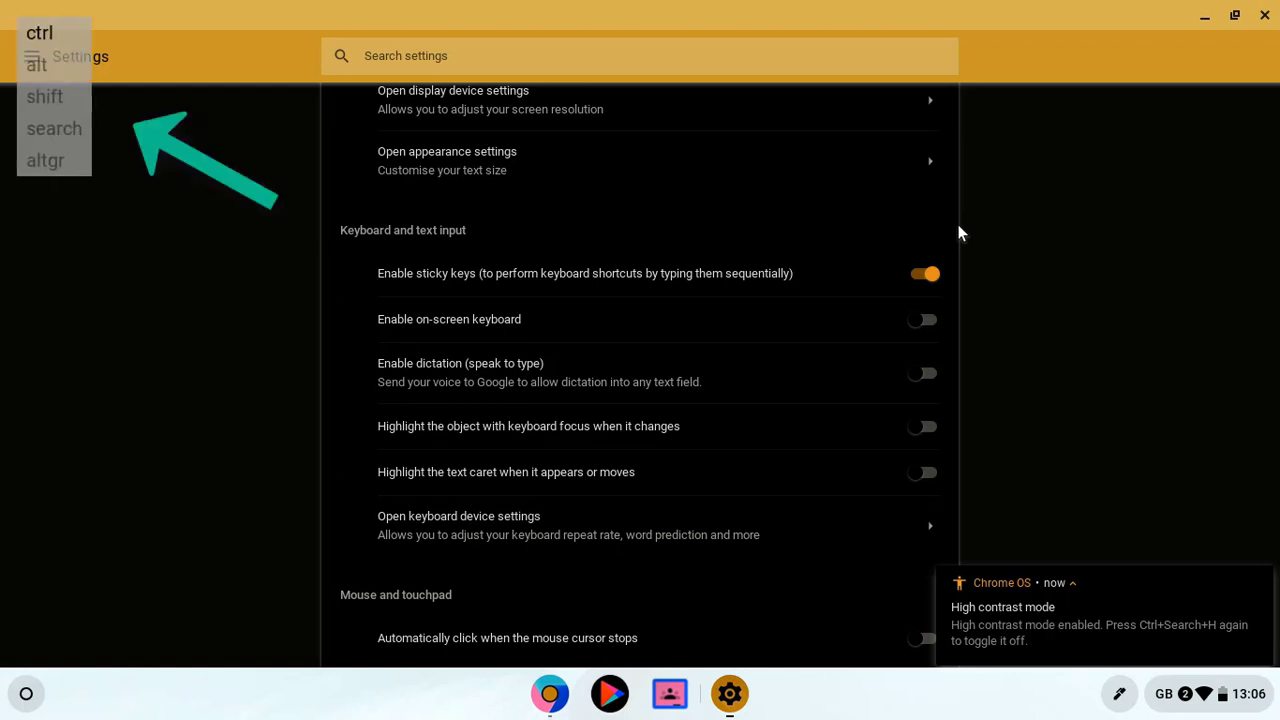
key("super")
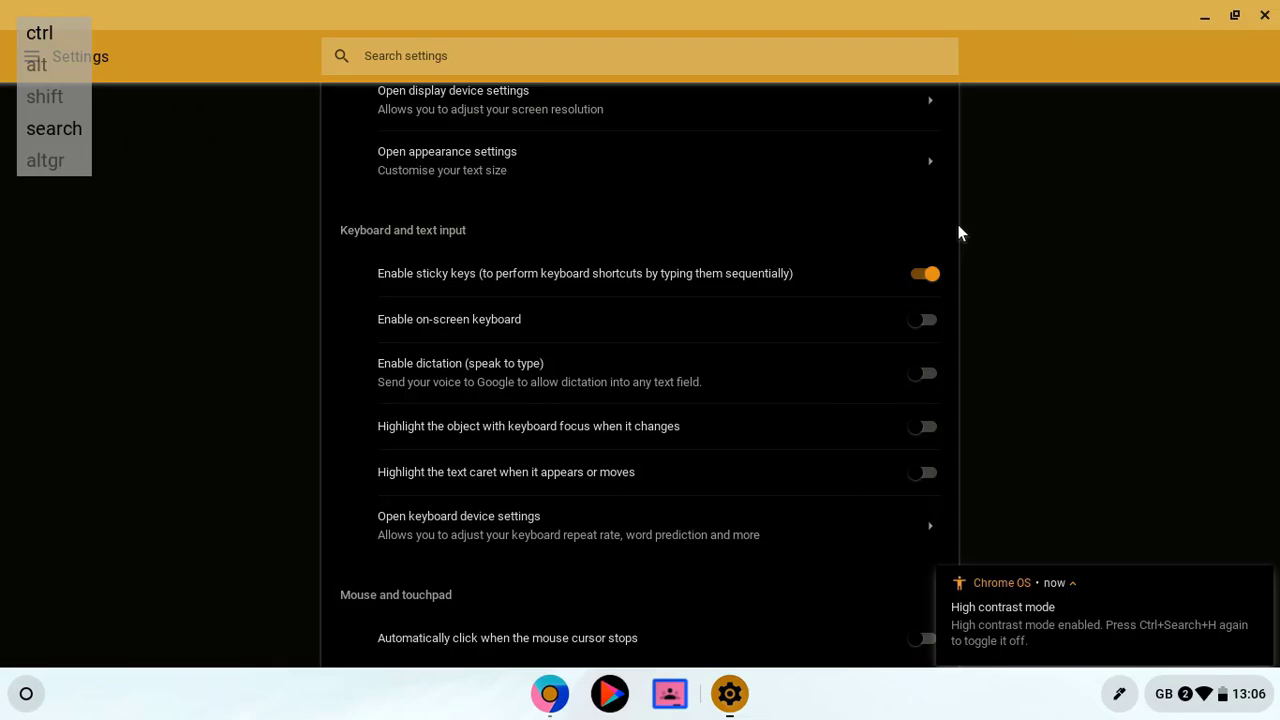
key("h")
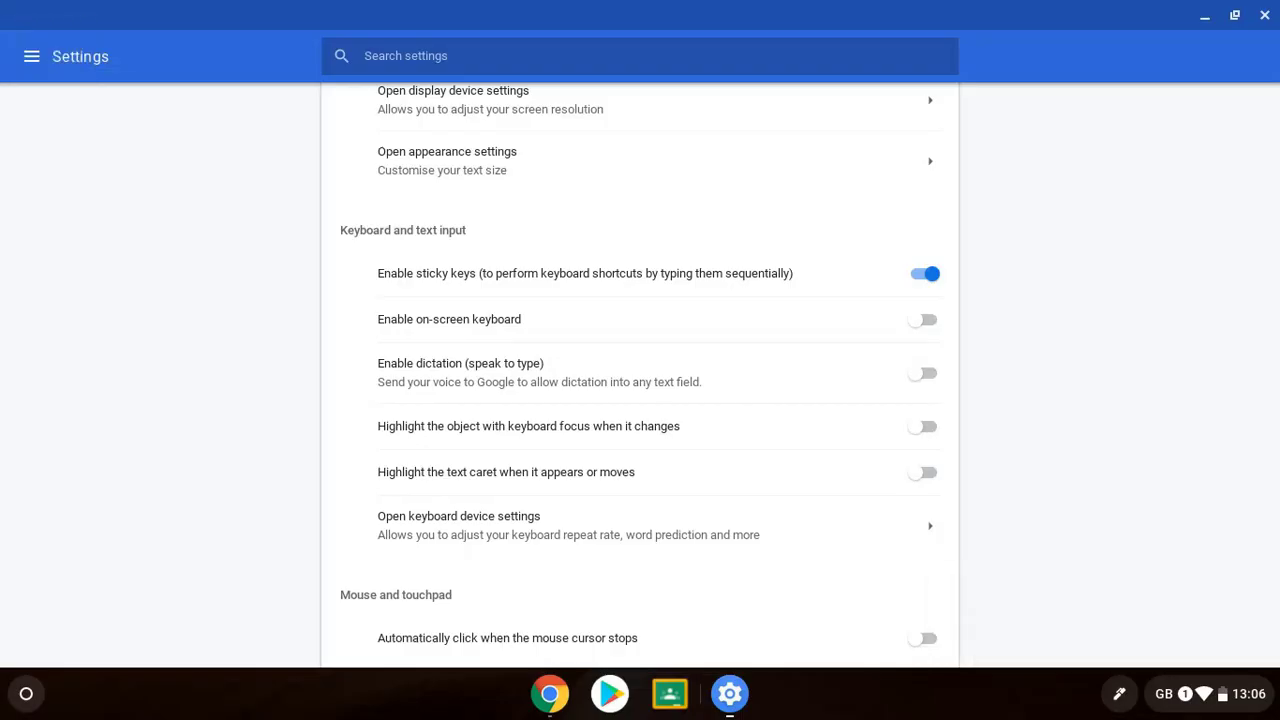
left_click(928, 276)
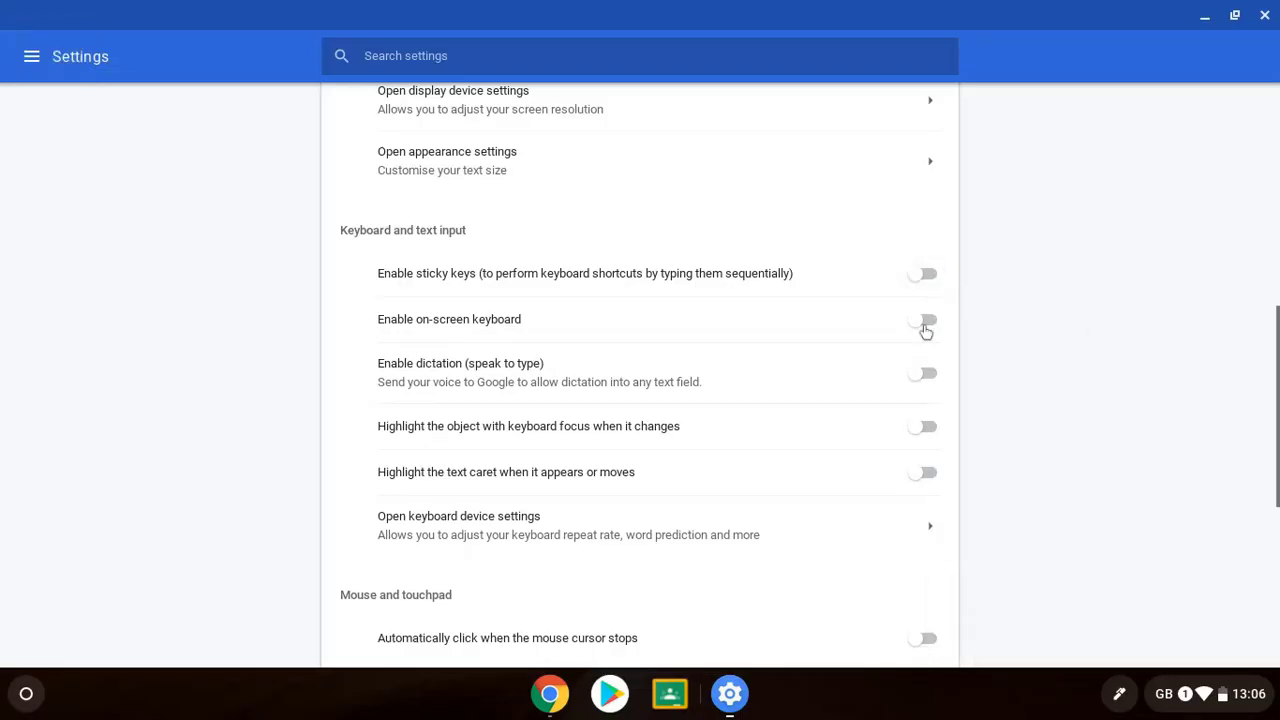
Turn on the on-screen keyboard, show and hide it, and switch the feature back off
left_click(928, 322)
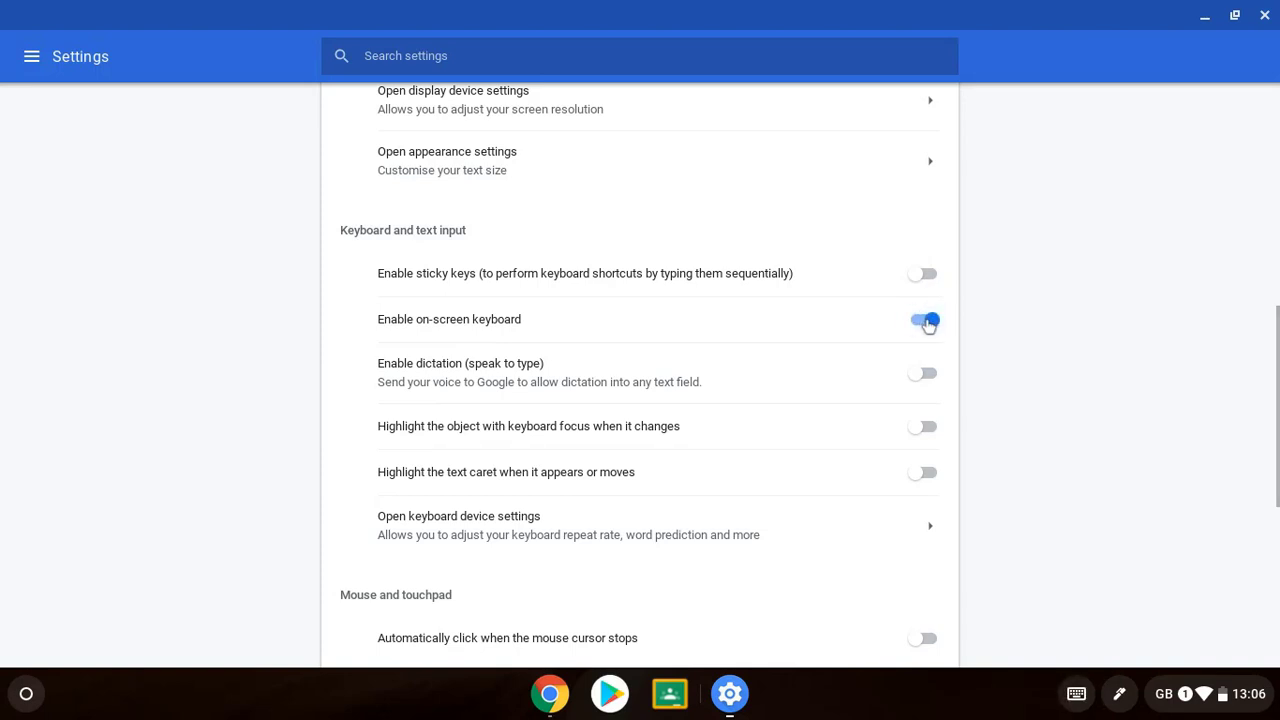
left_click(1076, 694)
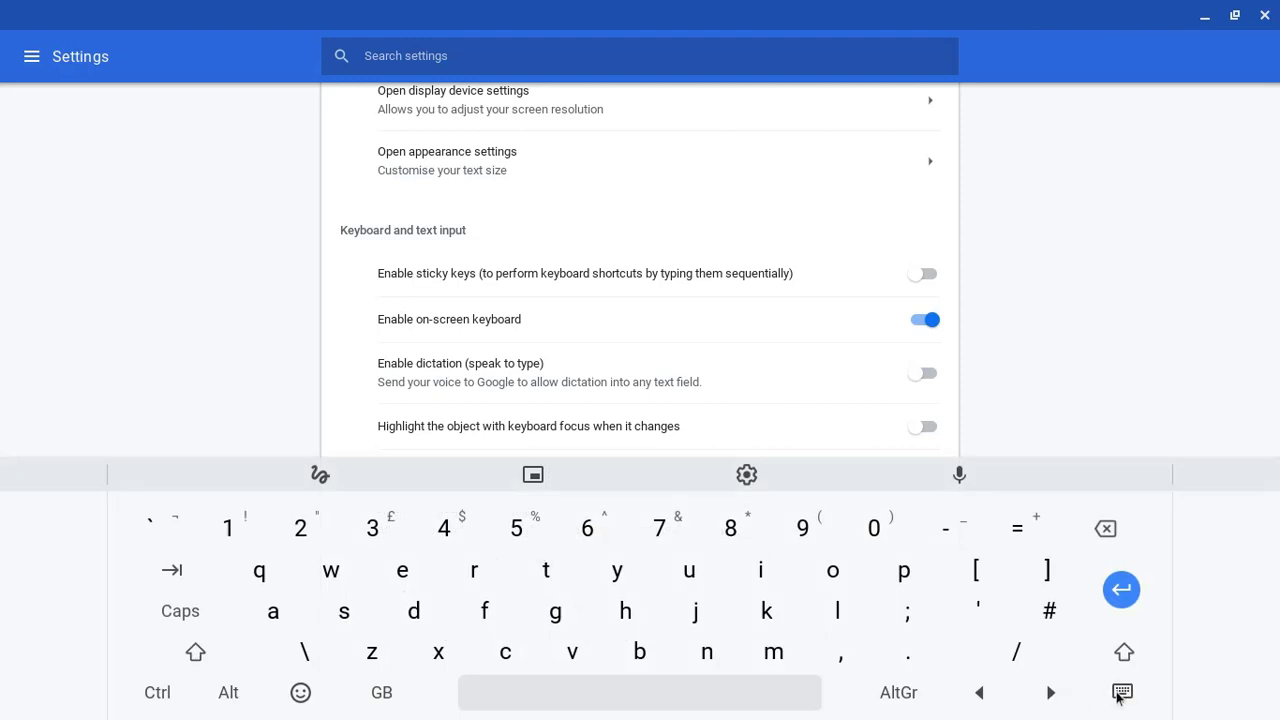
left_click(1122, 694)
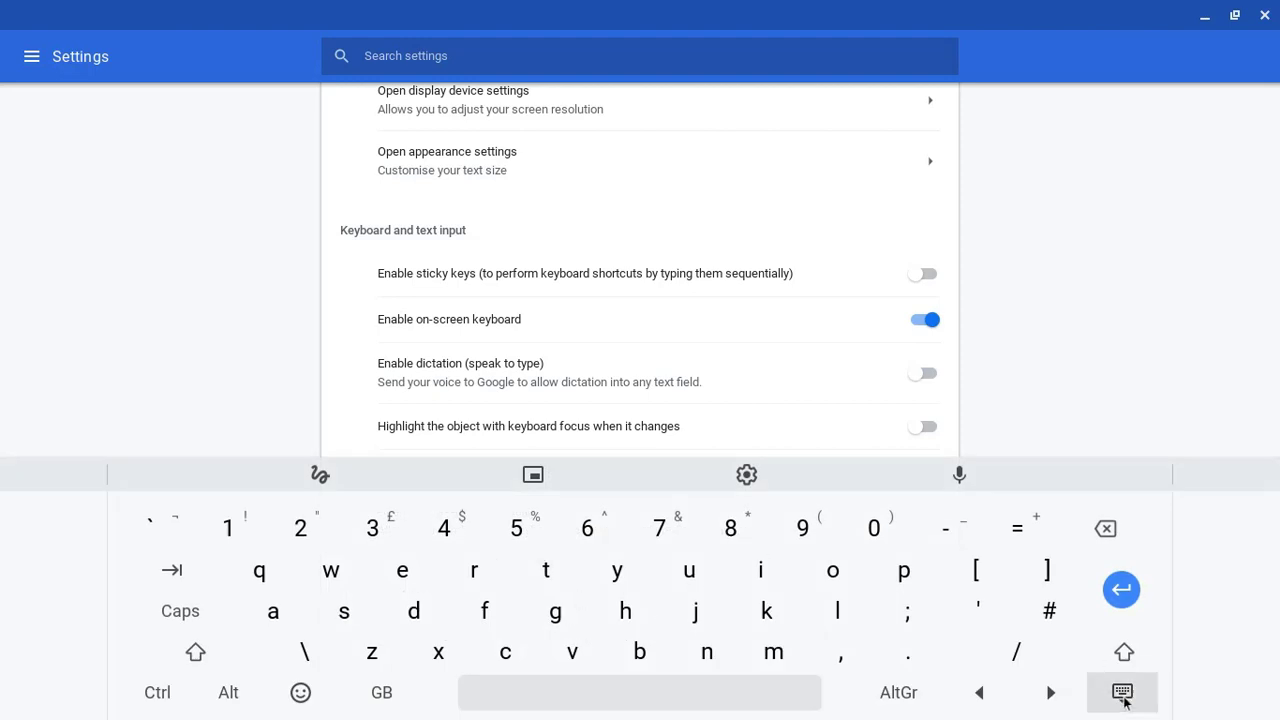
left_click(927, 321)
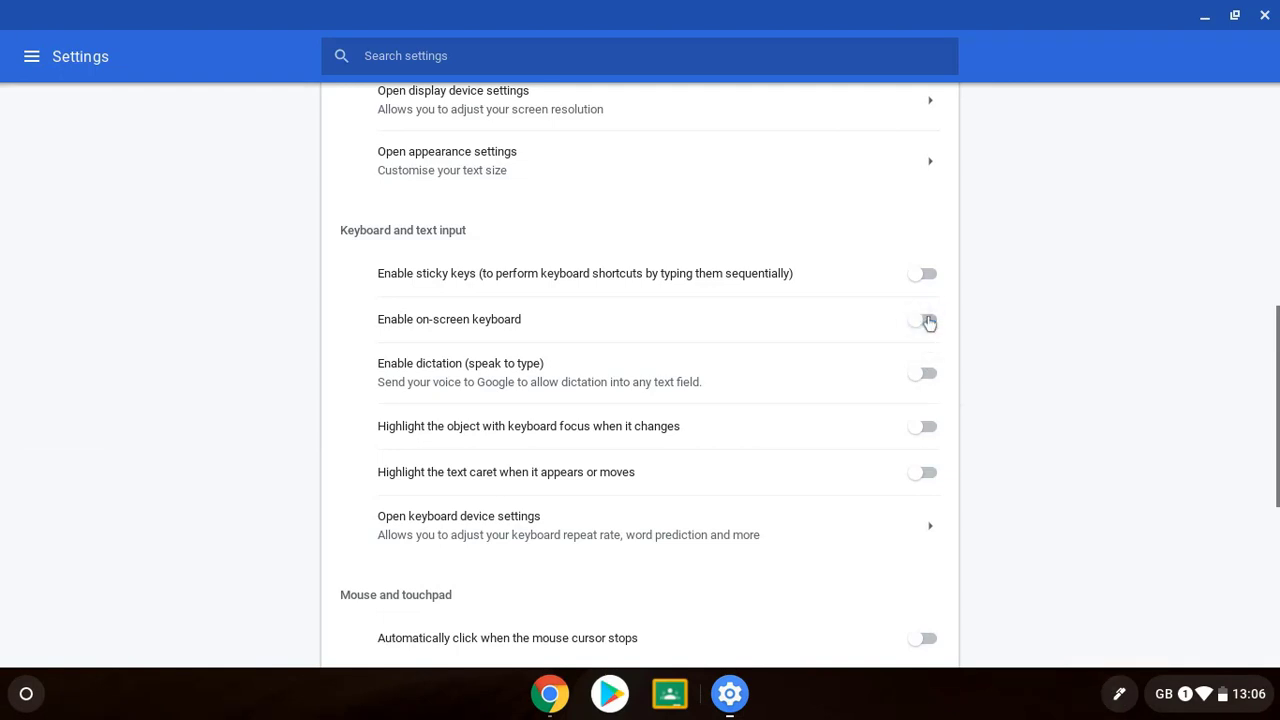
Enable dictation, try it in Chrome by dictating a web search for "BBC Sport", and switch dictation back off in Settings
left_click(926, 374)
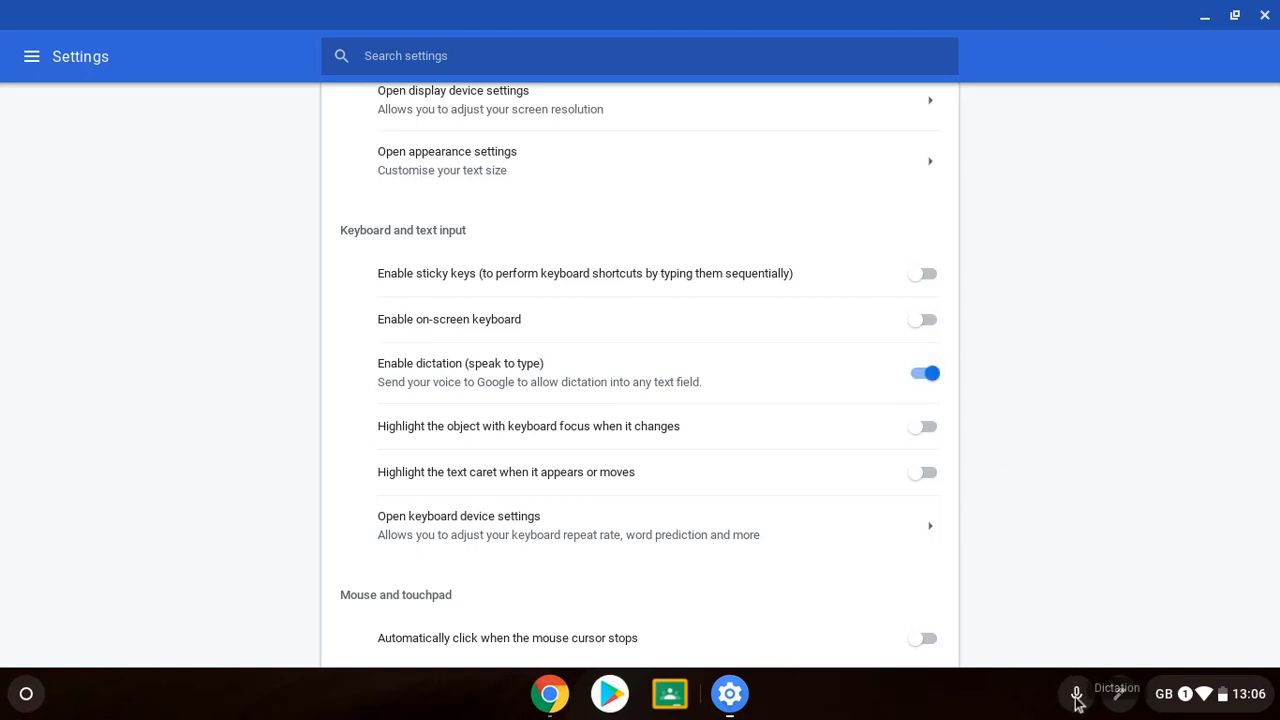
left_click(549, 694)
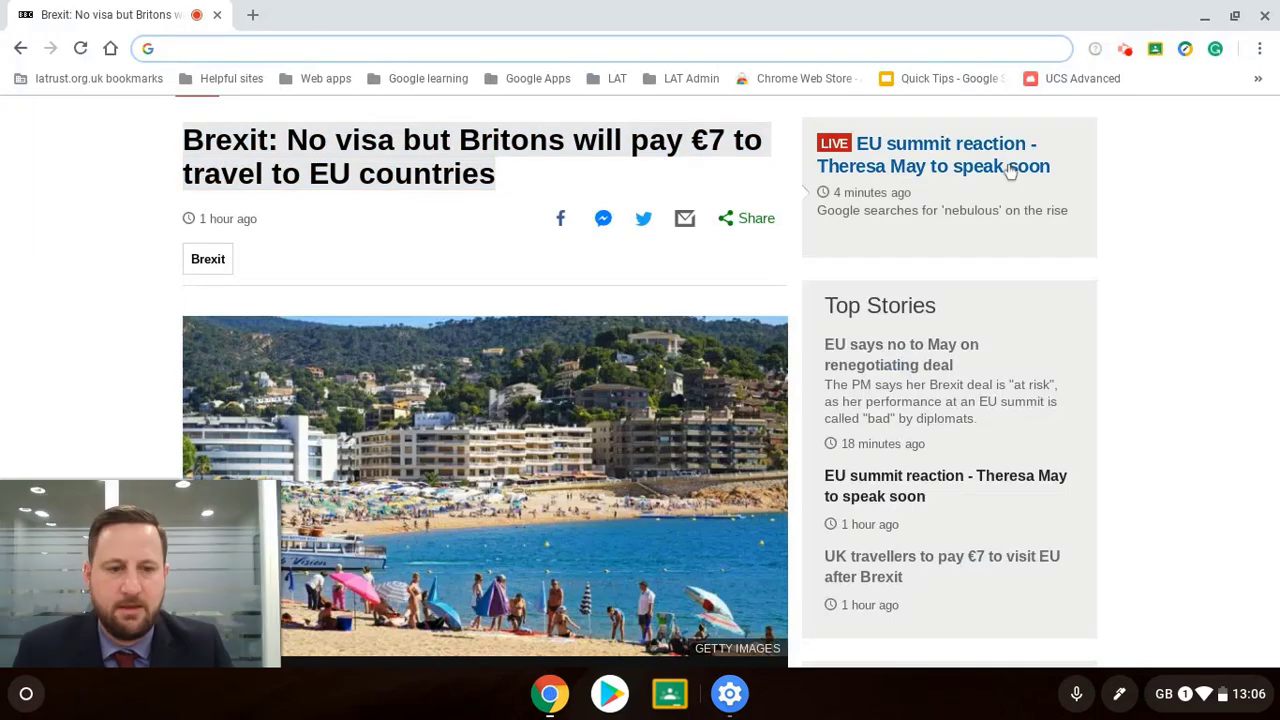
left_click(1077, 695)
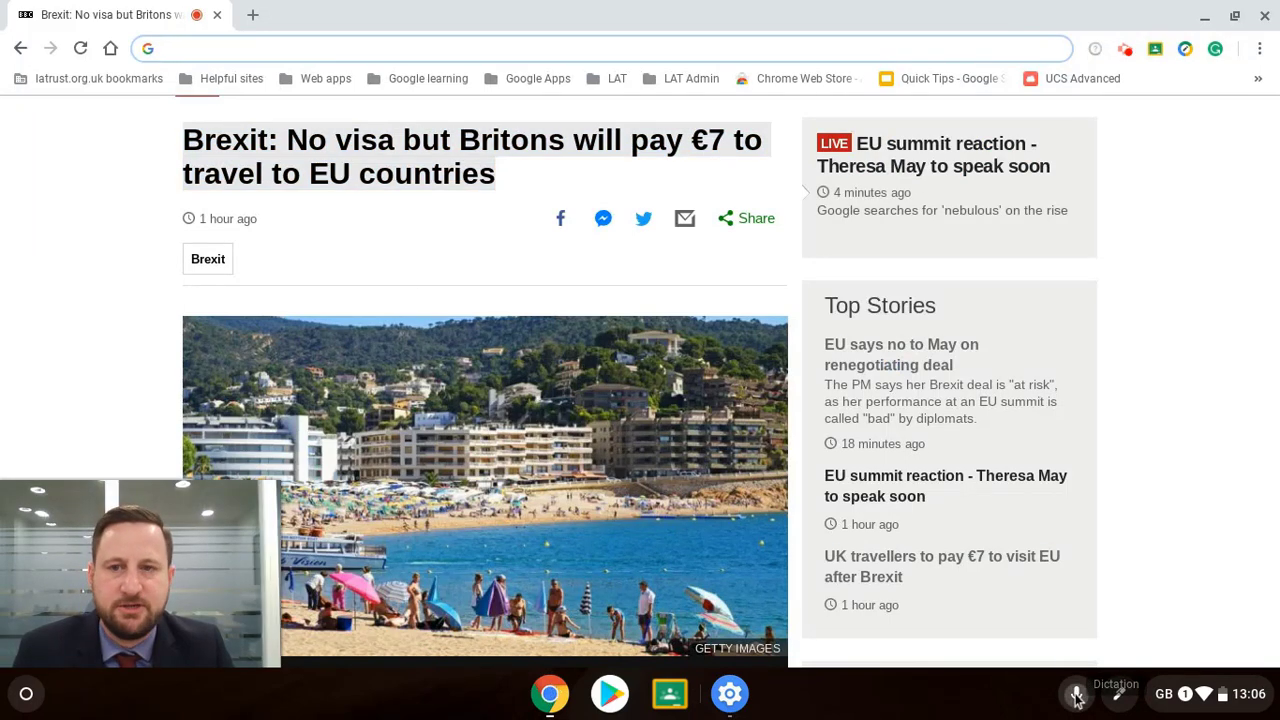
type("BBC Sport")
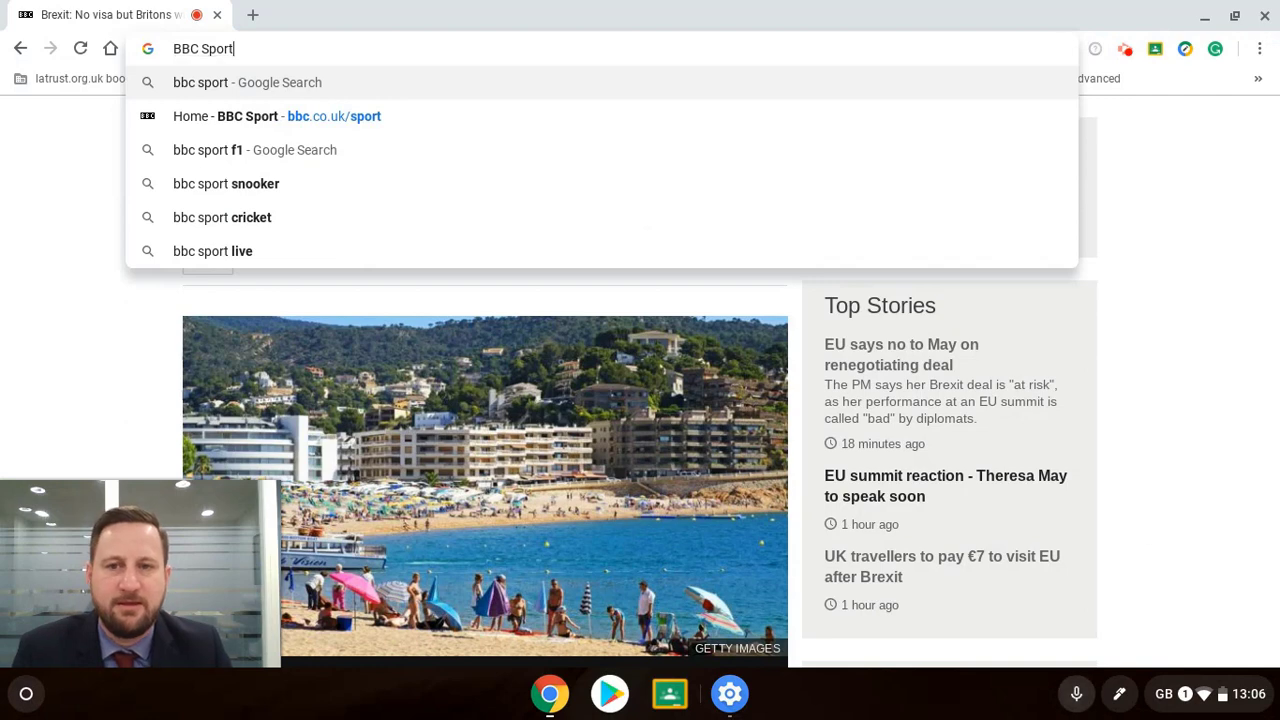
key("Return")
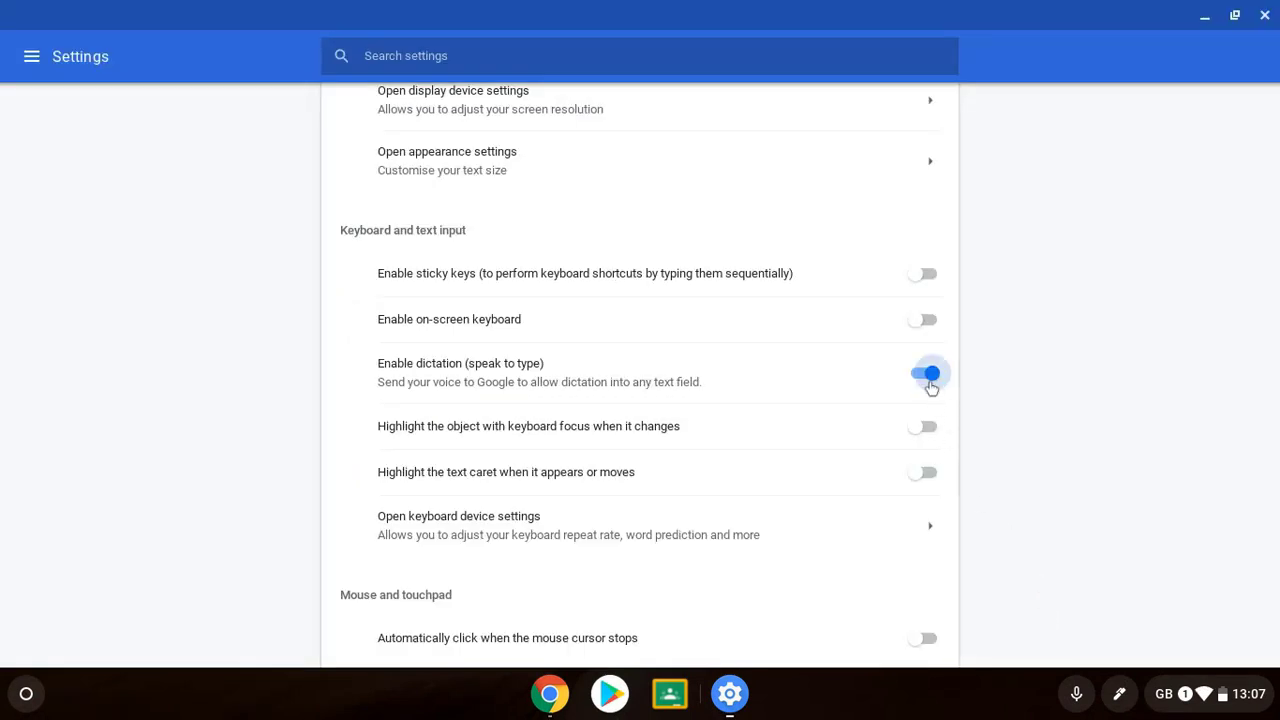
left_click(929, 378)
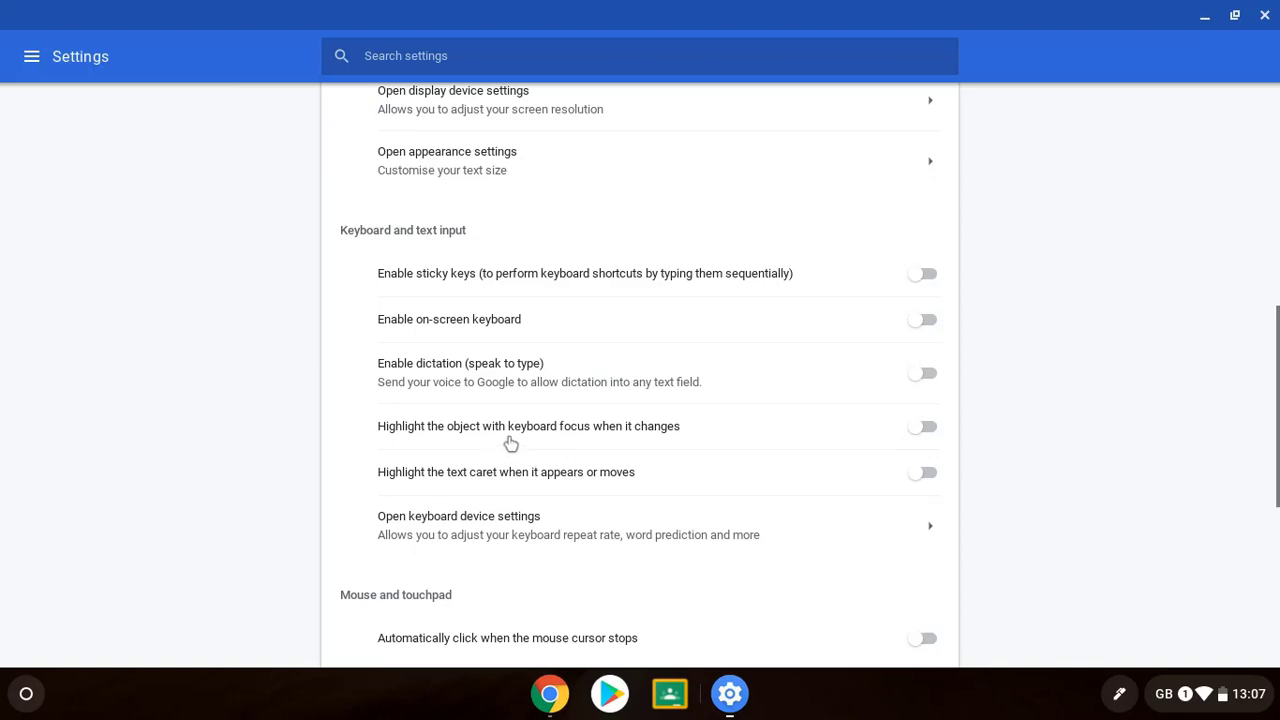
Turn on highlighting of the object with keyboard focus and open the "Home - BBC Sport" search result in Chrome
left_click(925, 431)
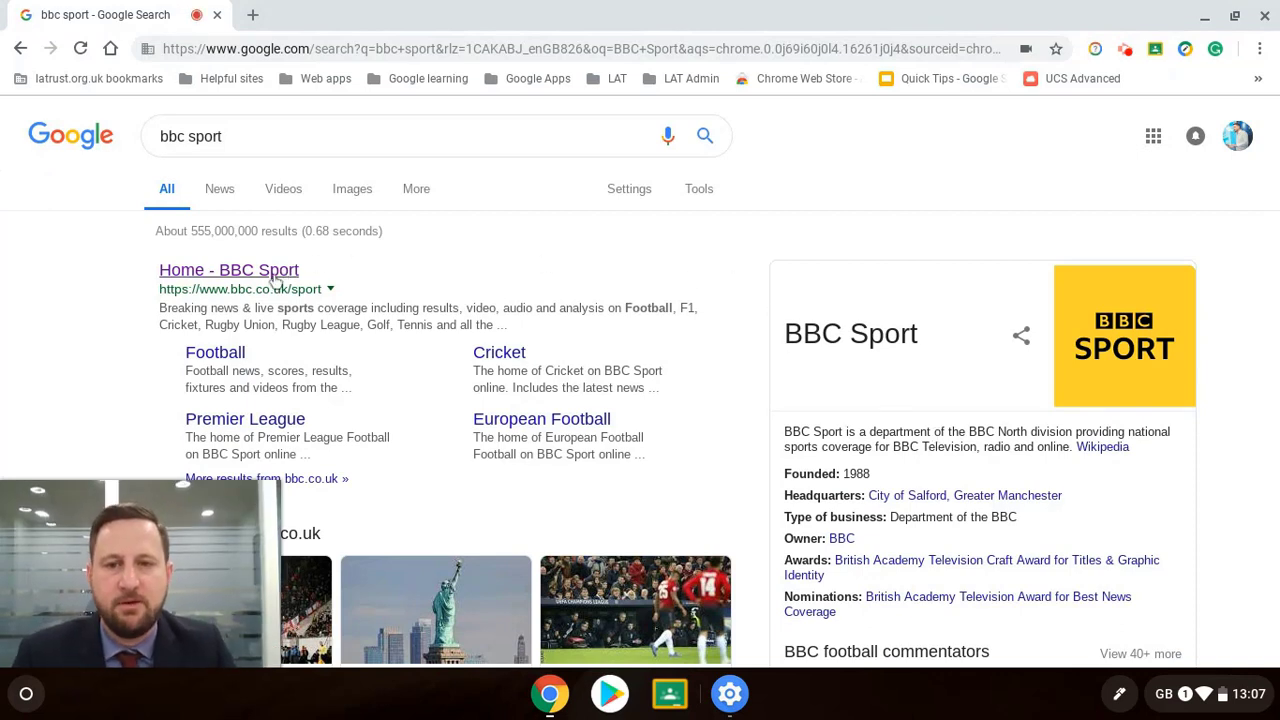
left_click(270, 272)
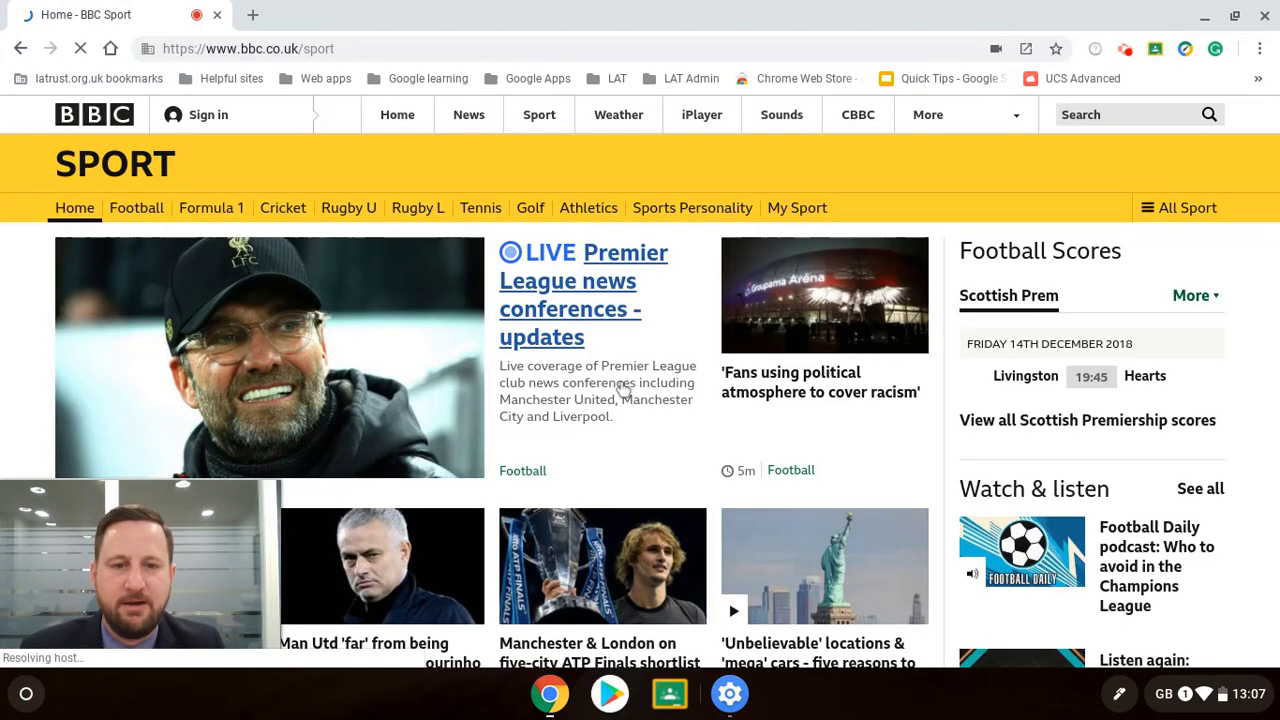
Open the Man Utd "far from being built in my image" story on BBC Sport and switch off keyboard focus highlighting in Settings
scroll(480, 500, "down", 1)
left_click(388, 615)
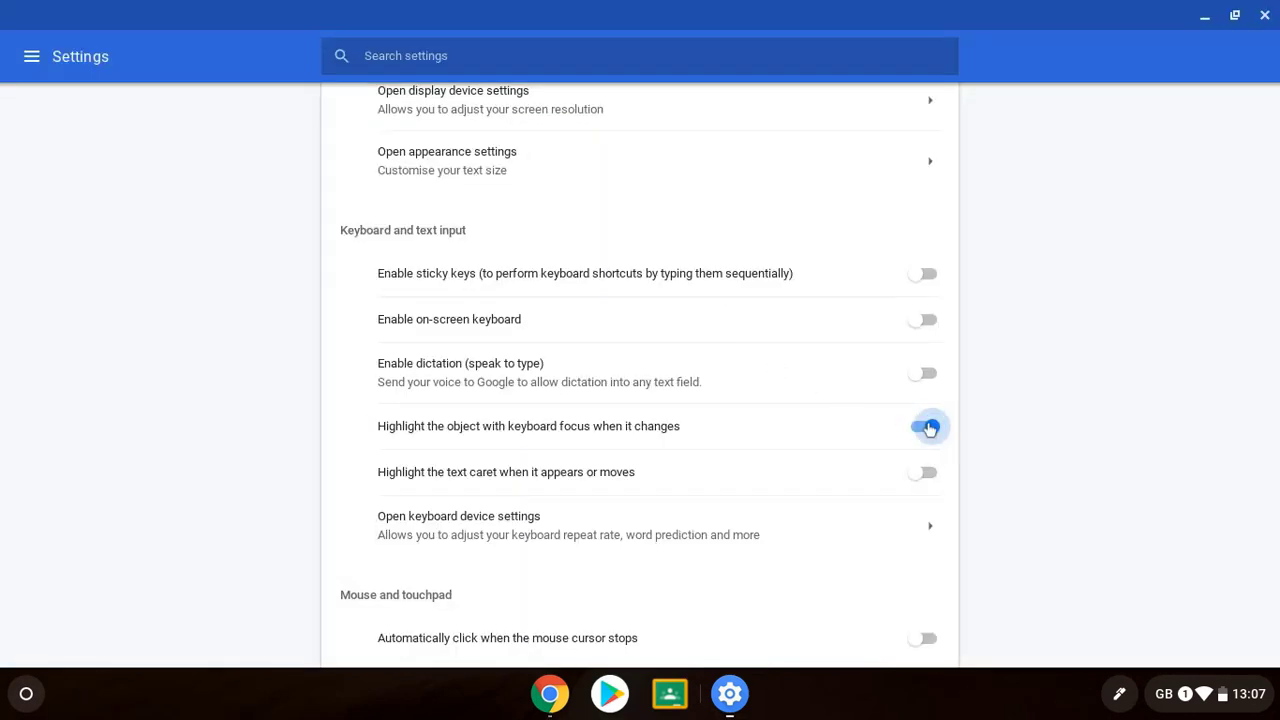
left_click(930, 428)
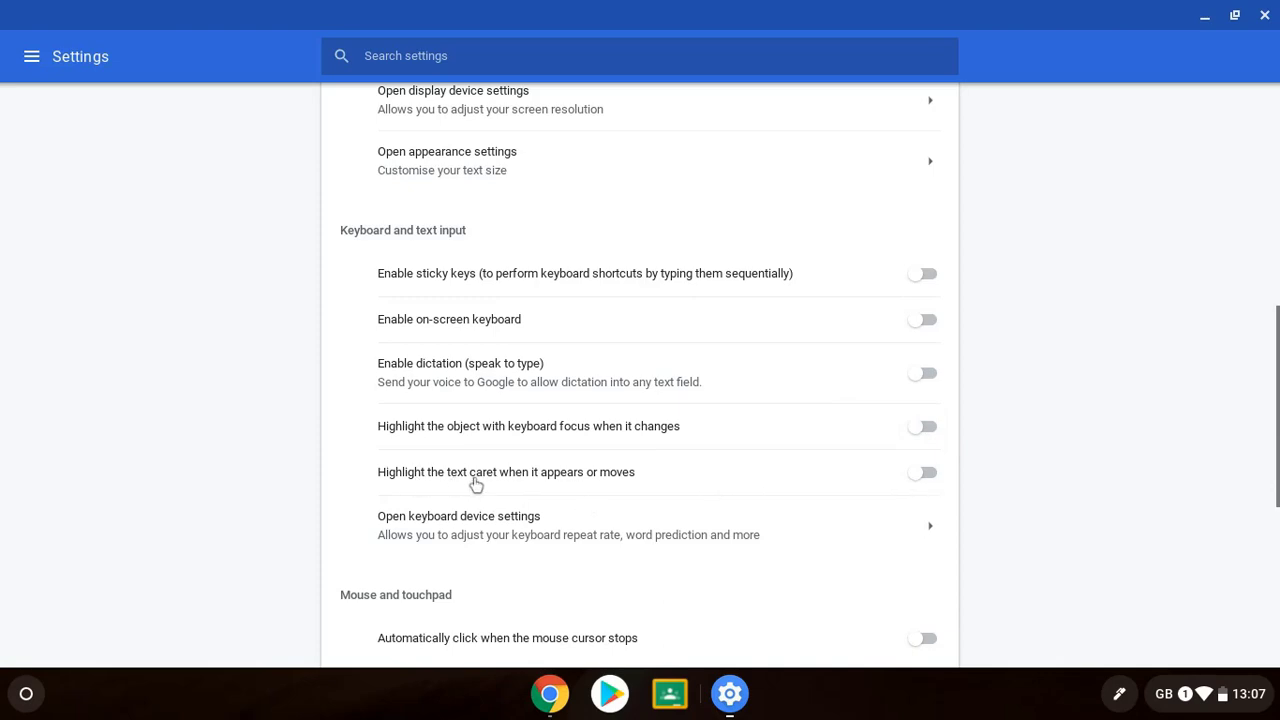
Turn on text caret highlighting in Settings and try it in the search field of the BBC page in Chrome
left_click(928, 474)
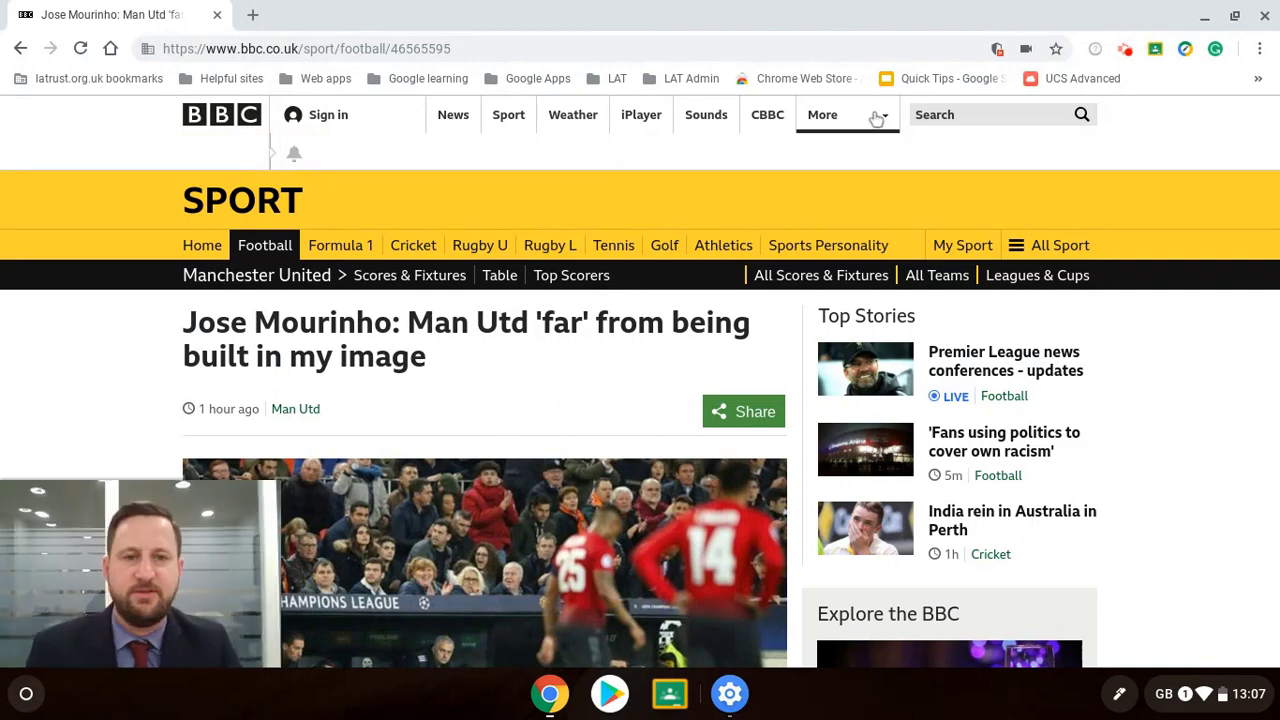
left_click(935, 114)
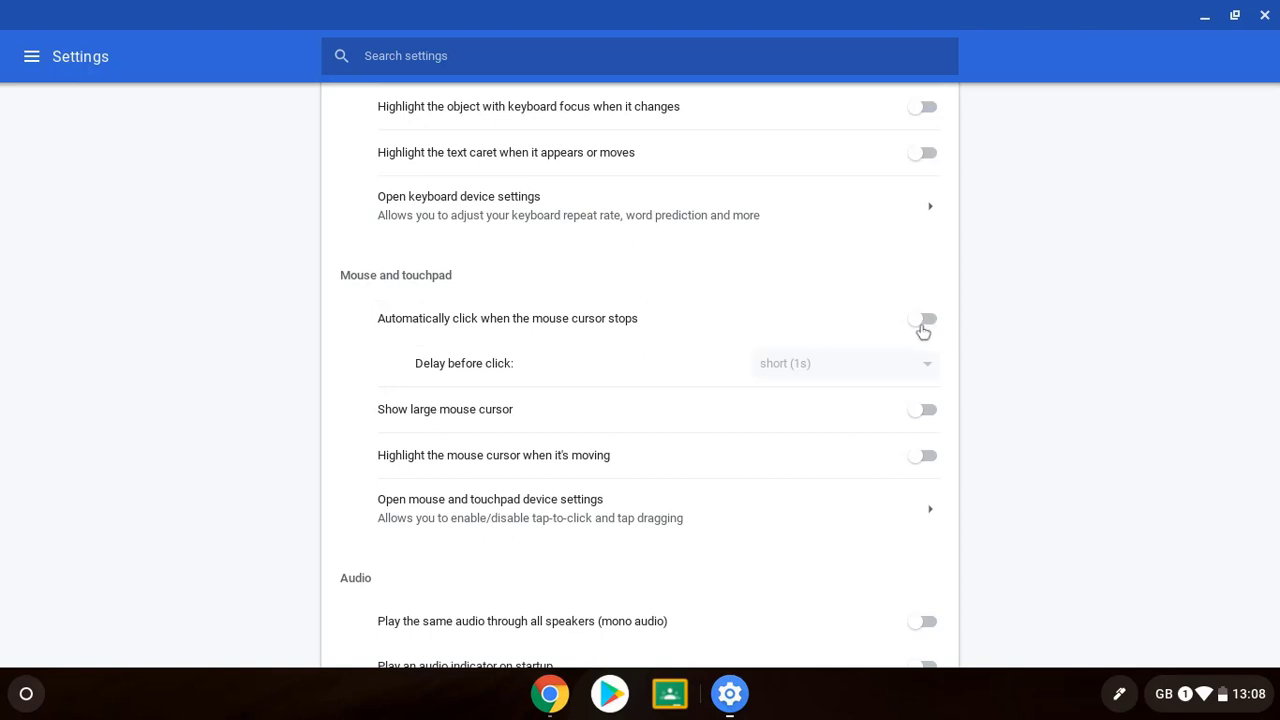
Turn on automatic clicking and the large mouse cursor, set the cursor size to Large, and switch both features back off
left_click(923, 328)
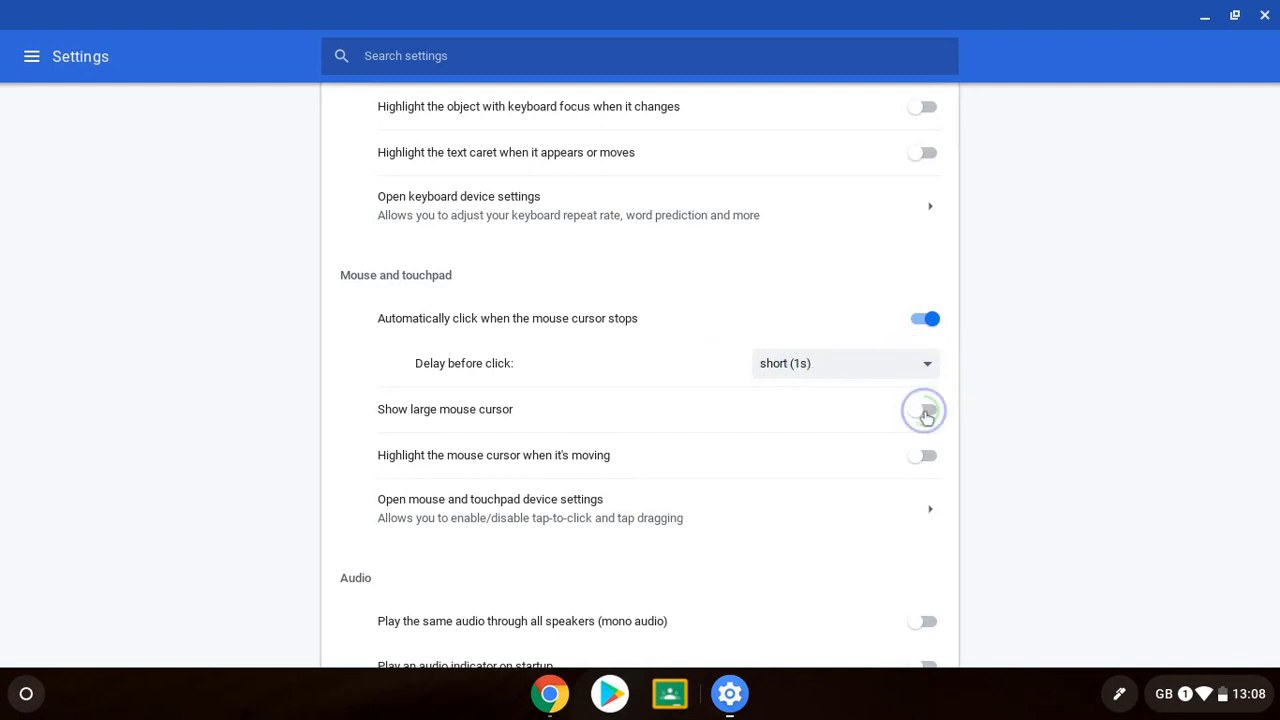
left_click(925, 409)
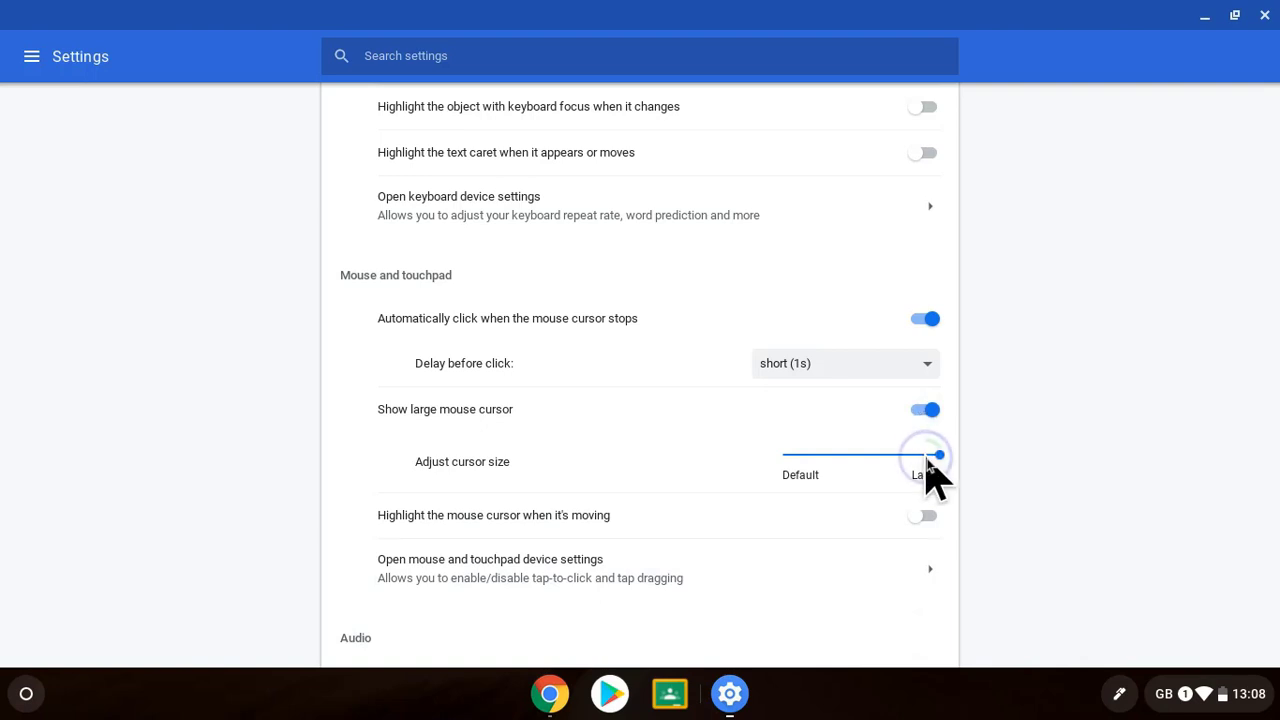
left_click(906, 457)
left_click_drag(906, 457, 963, 457)
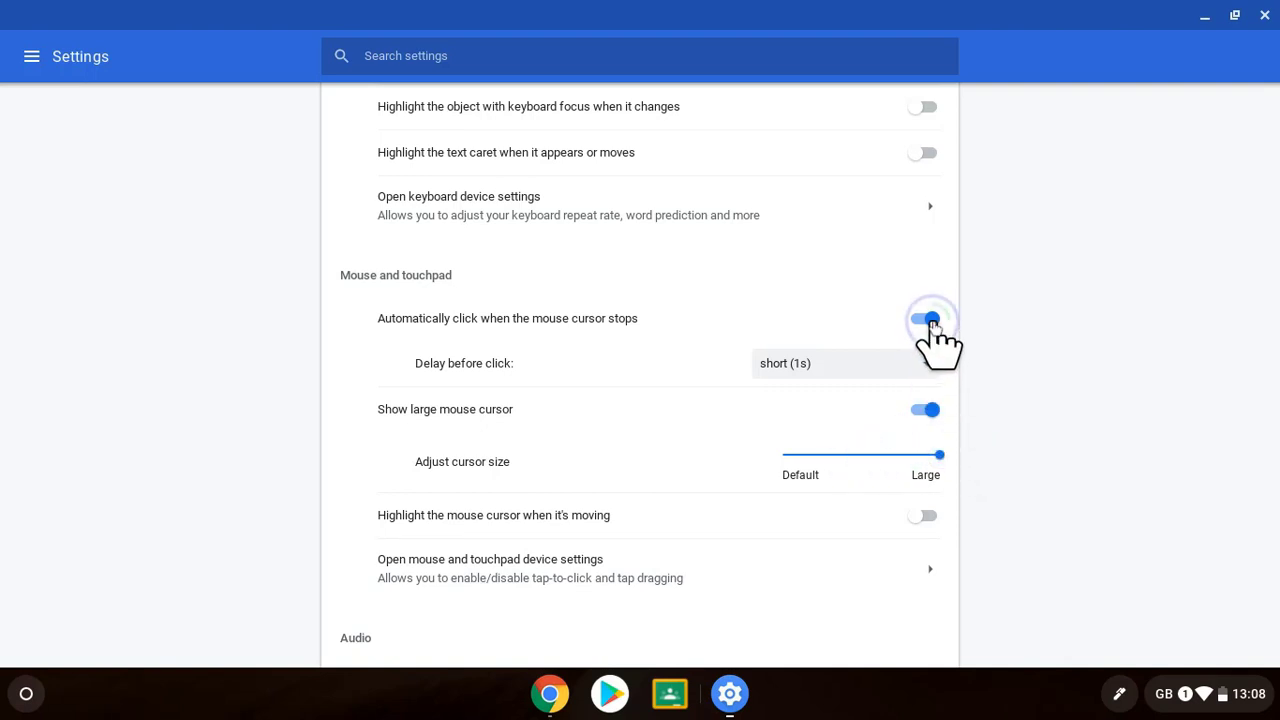
left_click(927, 319)
left_click(928, 411)
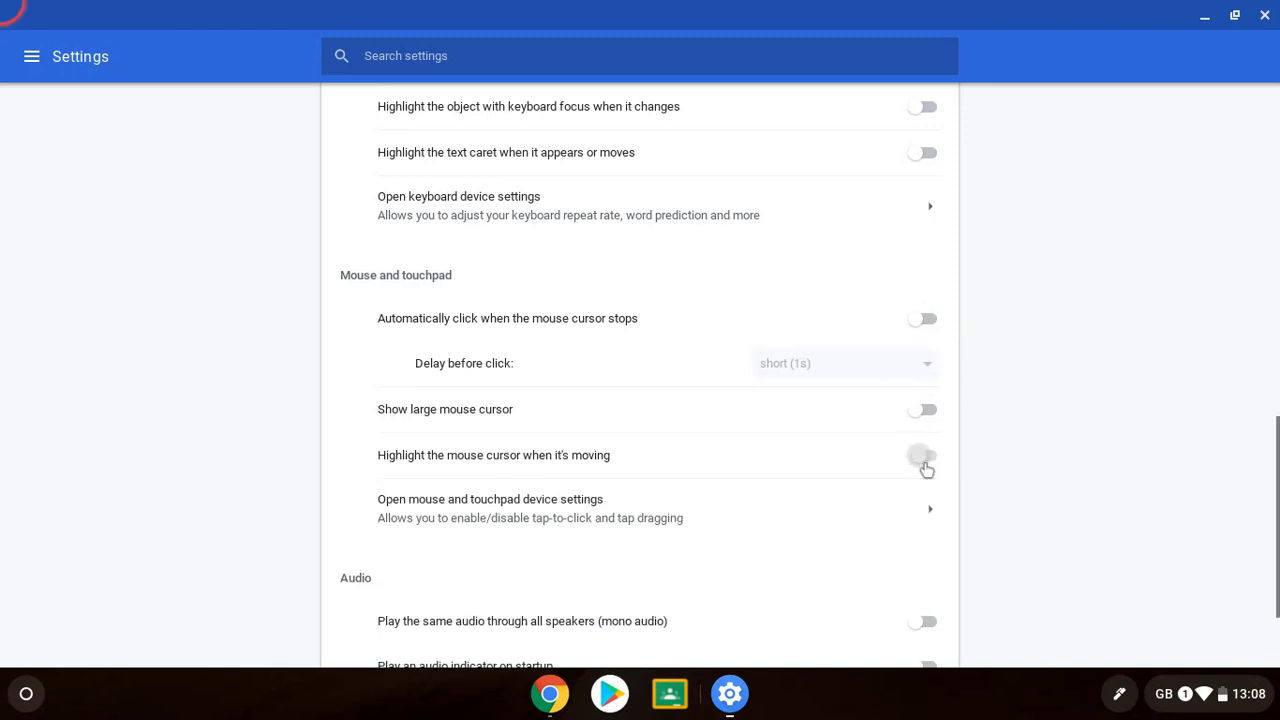
Turn highlighting of the moving mouse cursor on and back off, and view the mouse and touchpad device settings before returning to the accessibility options
left_click(925, 456)
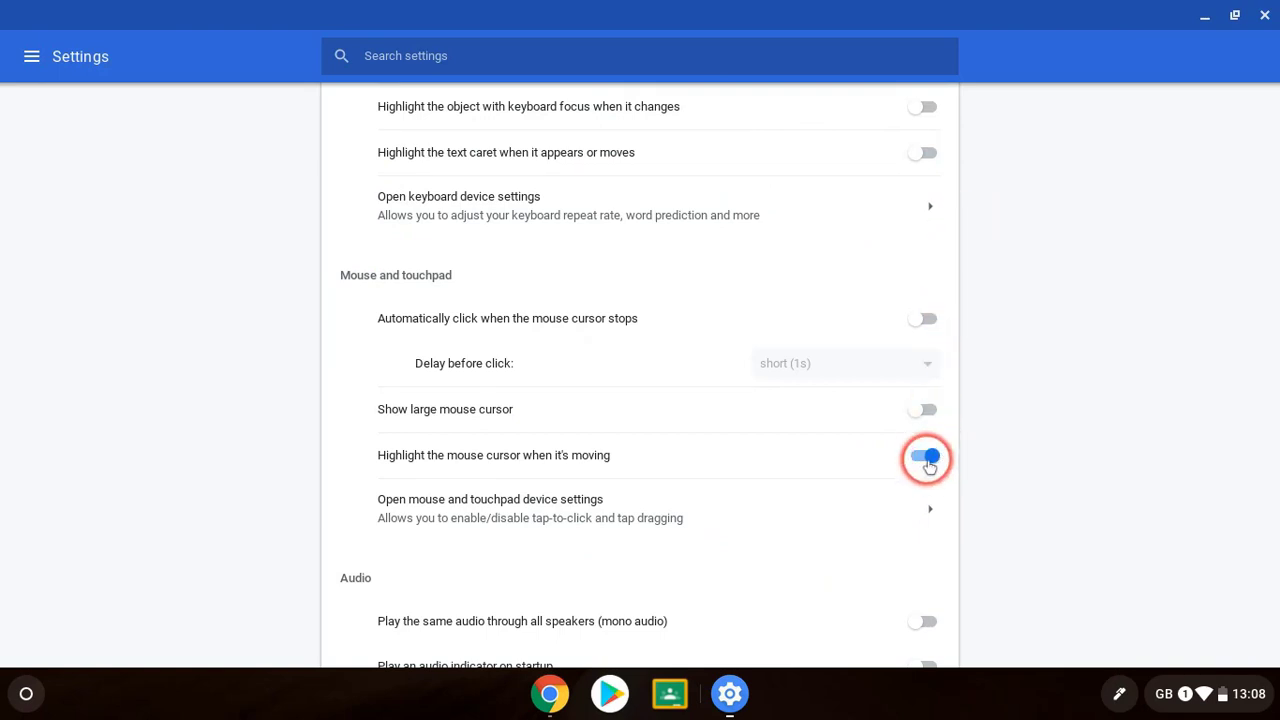
left_click(926, 457)
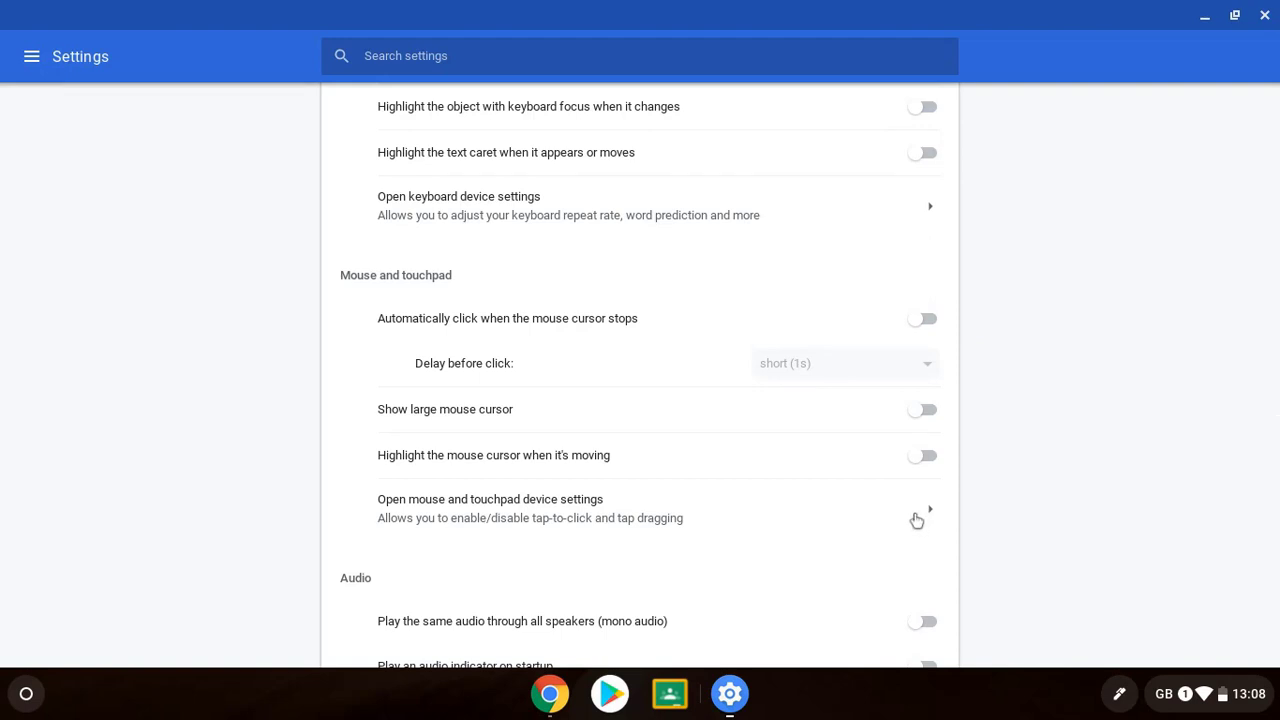
left_click(914, 515)
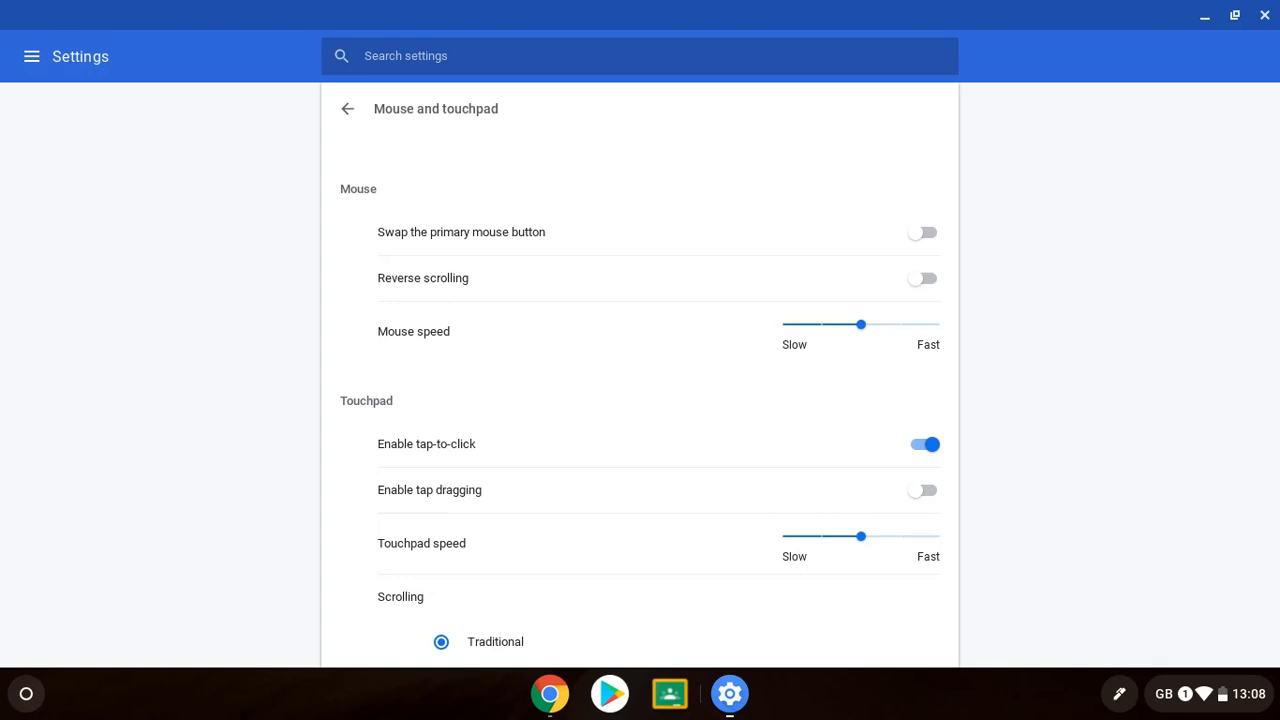
left_click(348, 111)
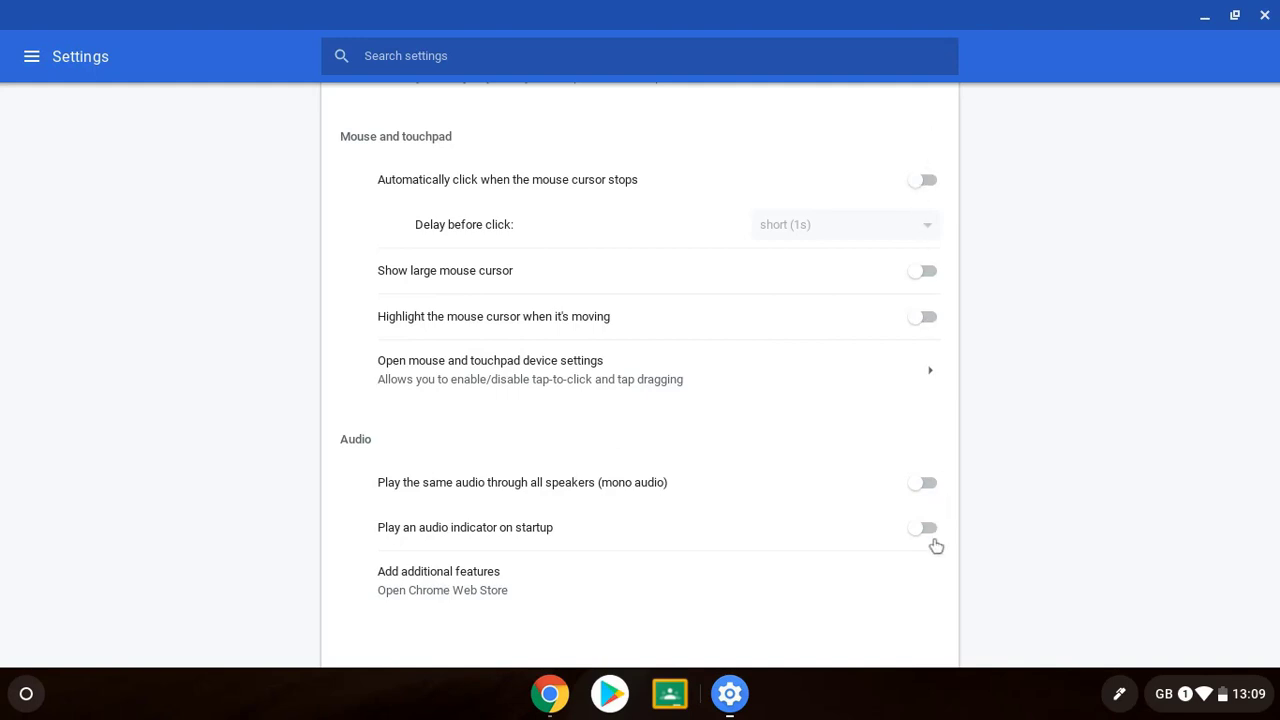
Close Settings and open the Chrome Web Store's Apps page in Chrome
left_click(1264, 15)
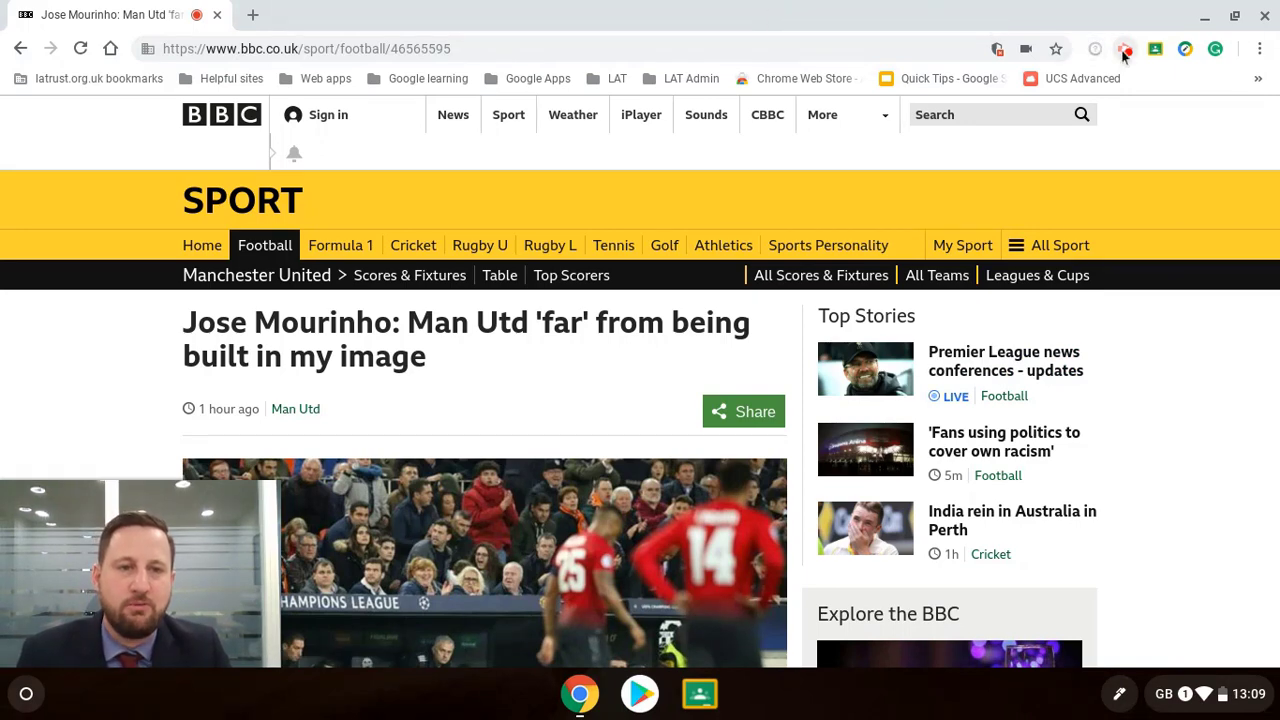
left_click(536, 50)
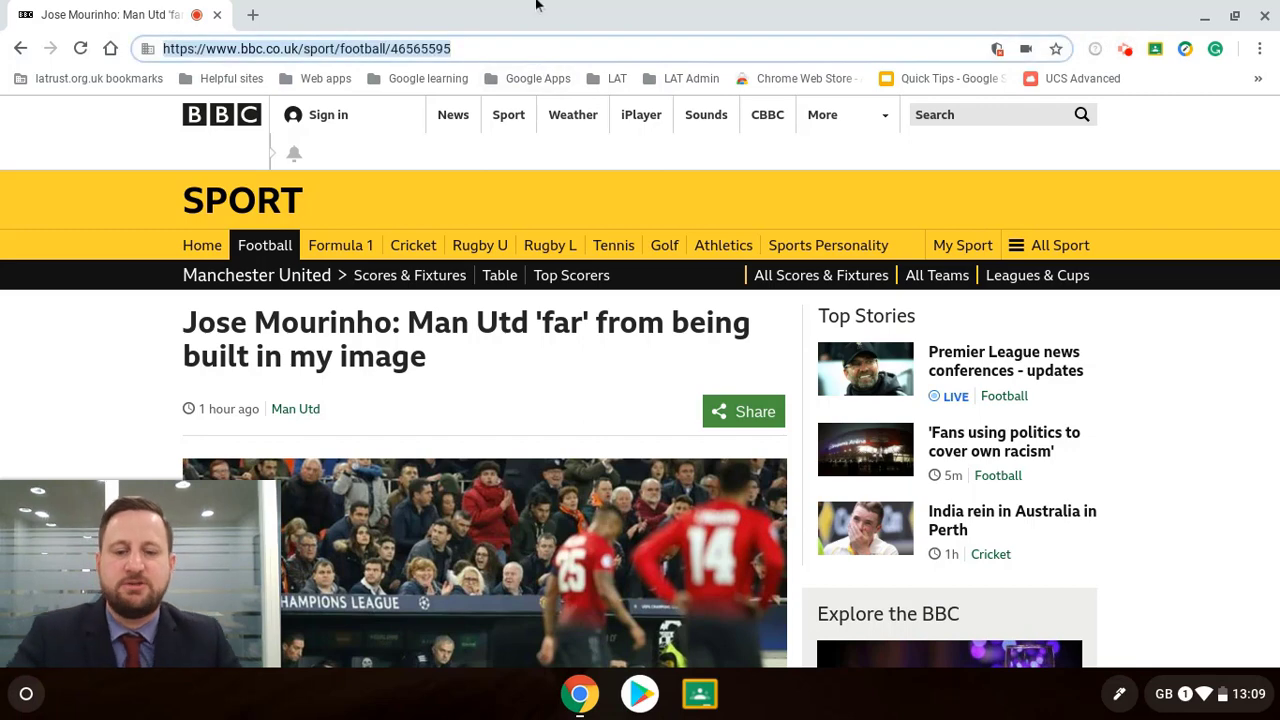
type("web")
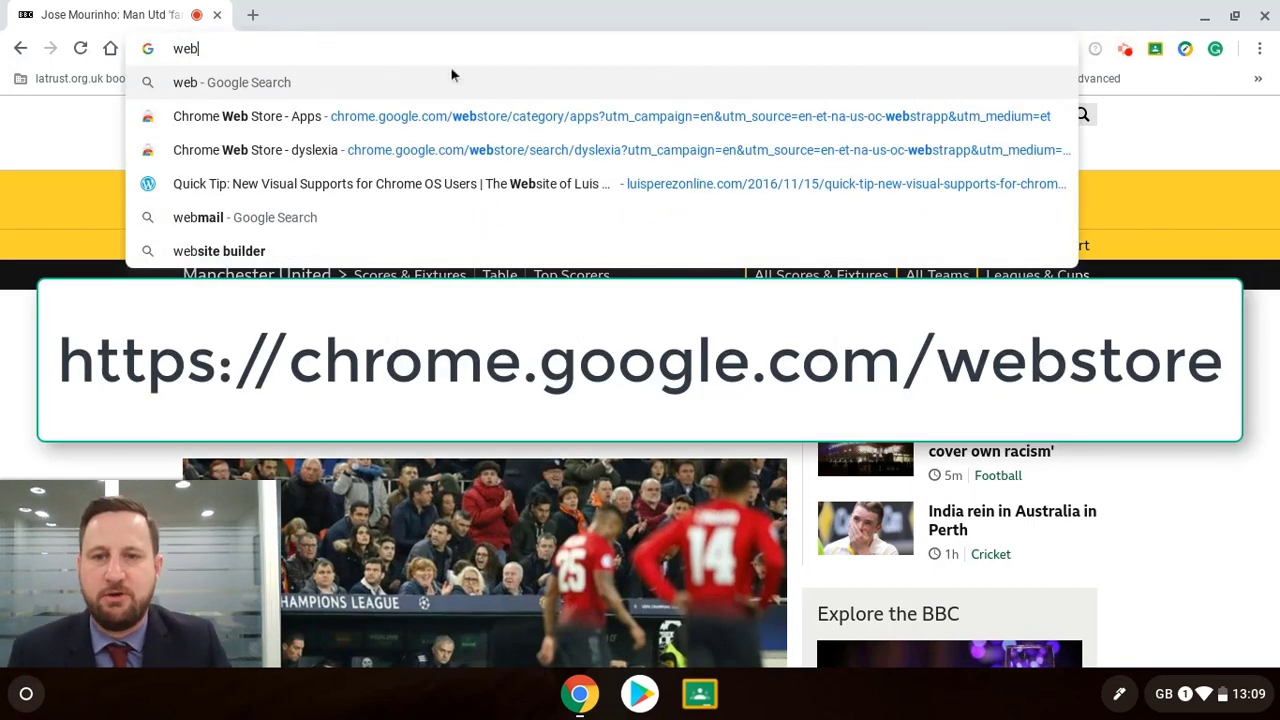
left_click(408, 117)
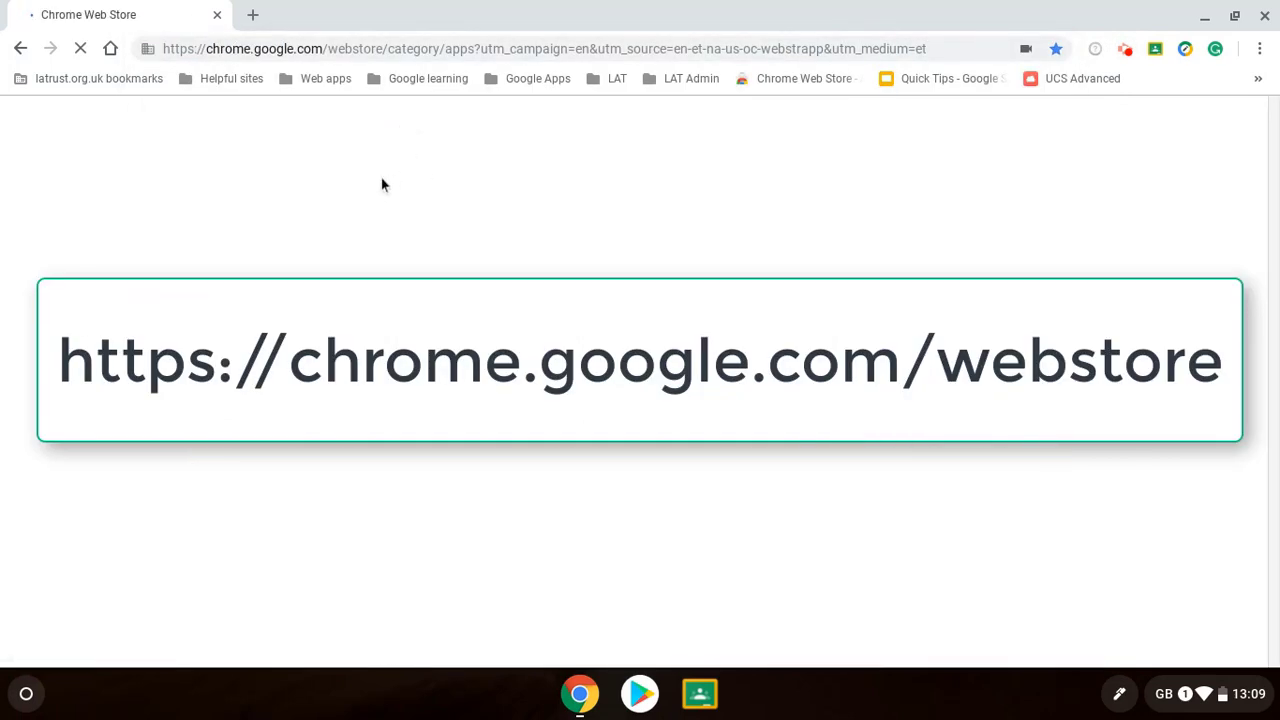
Switch the store to Extensions, search for "dyslexia", and look through the extension results
left_click(183, 195)
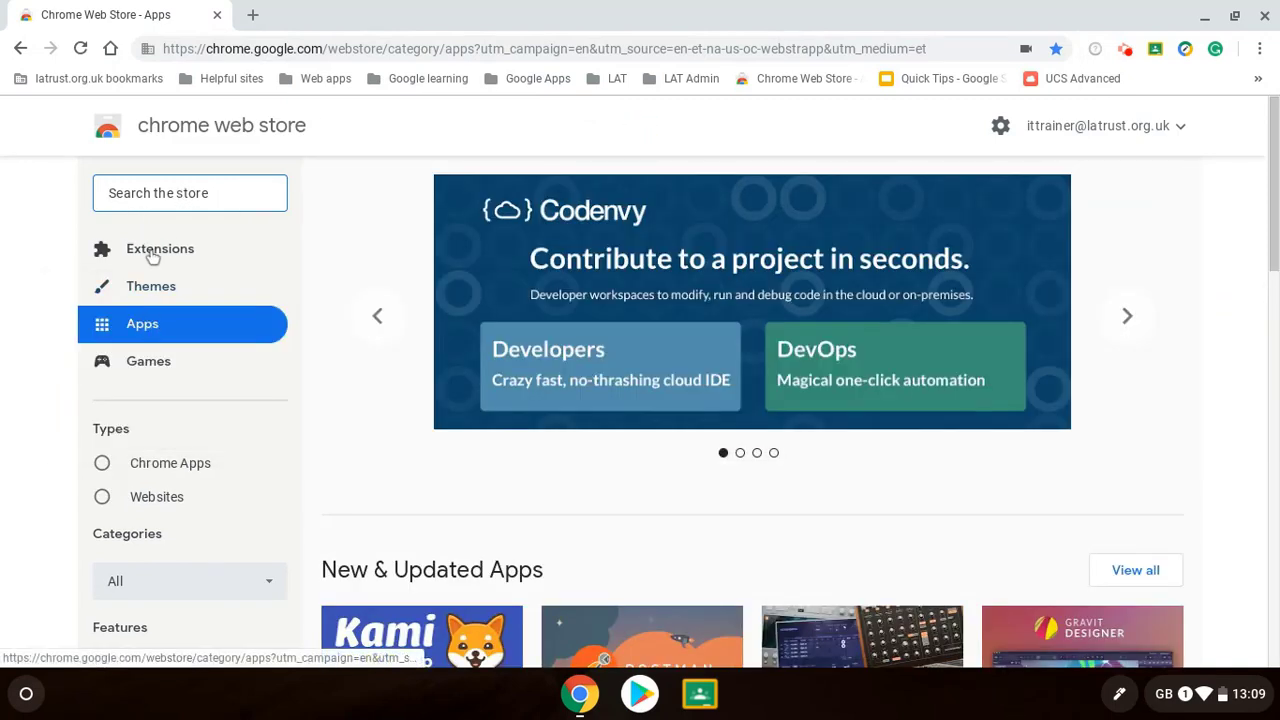
left_click(158, 225)
left_click(157, 190)
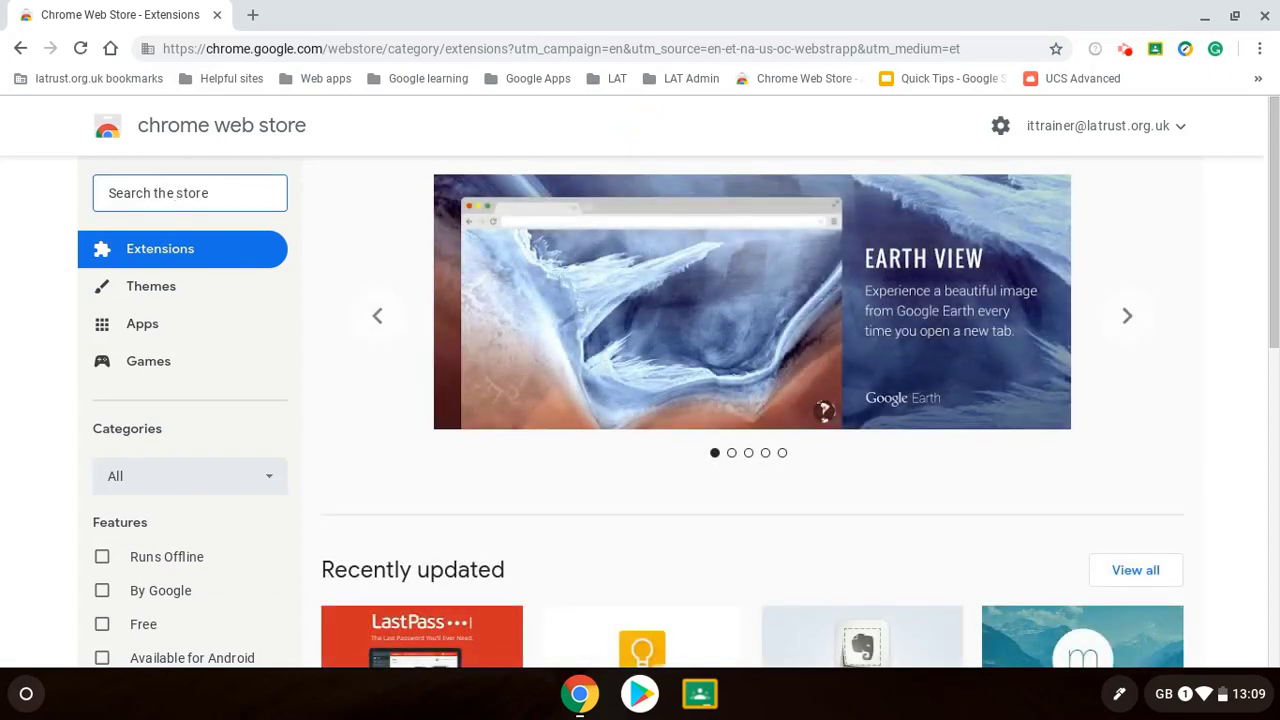
type("dys")
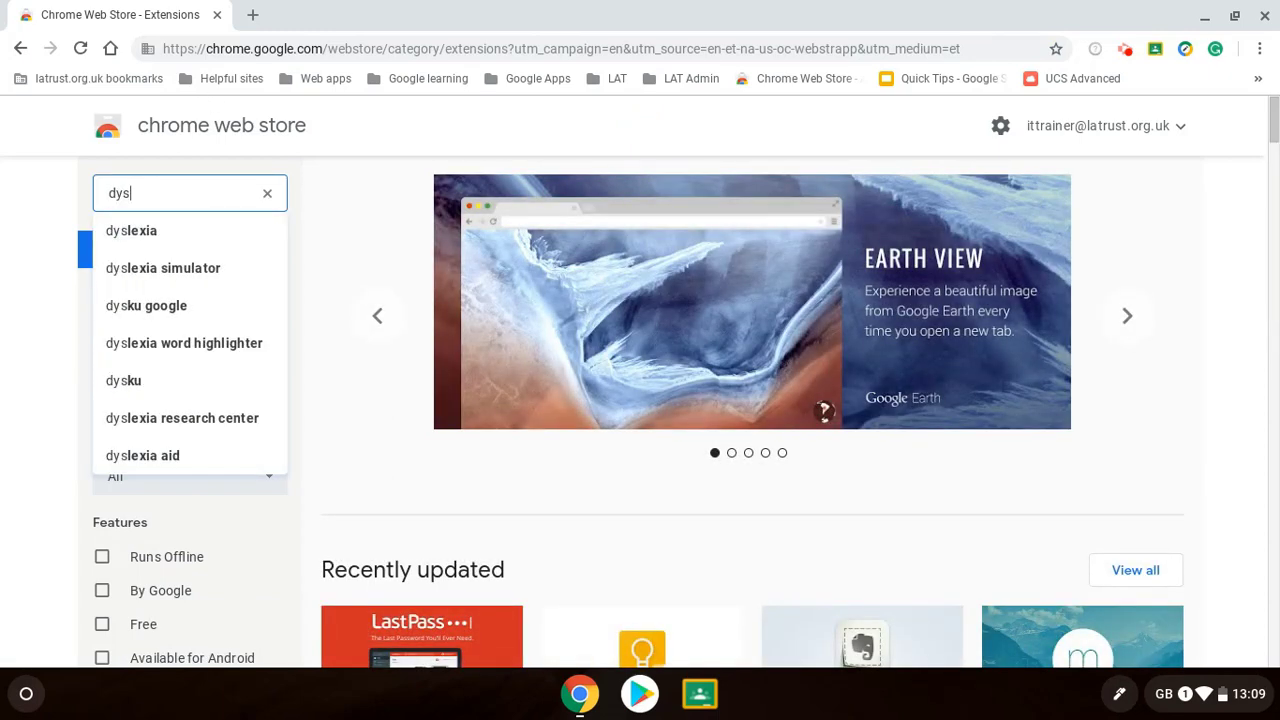
left_click(152, 232)
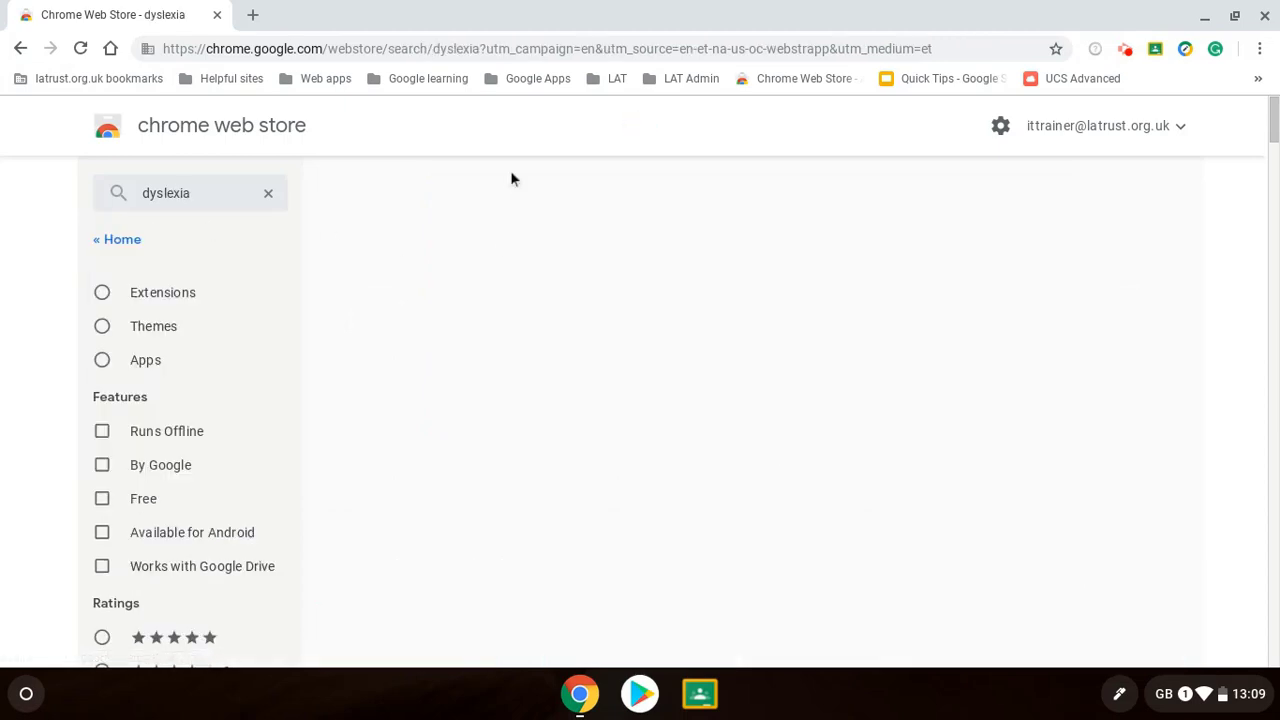
scroll(800, 409, "down", 1)
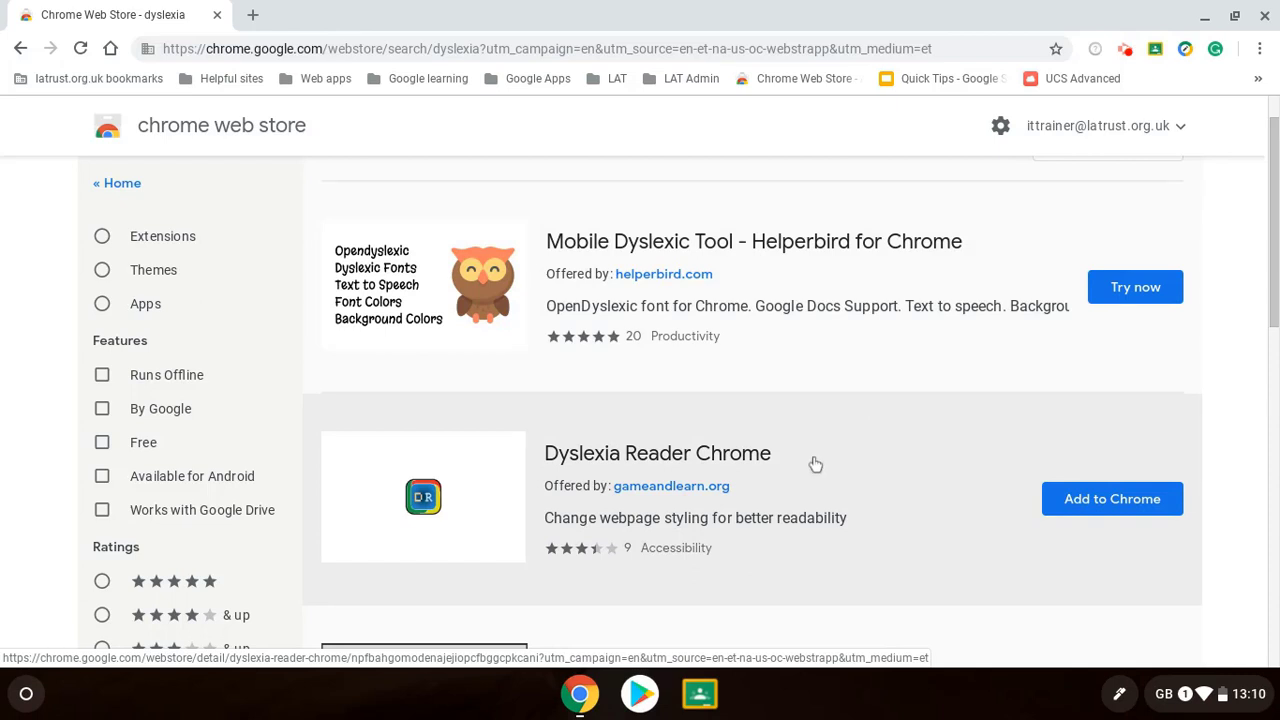
scroll(815, 464, "up", 1)
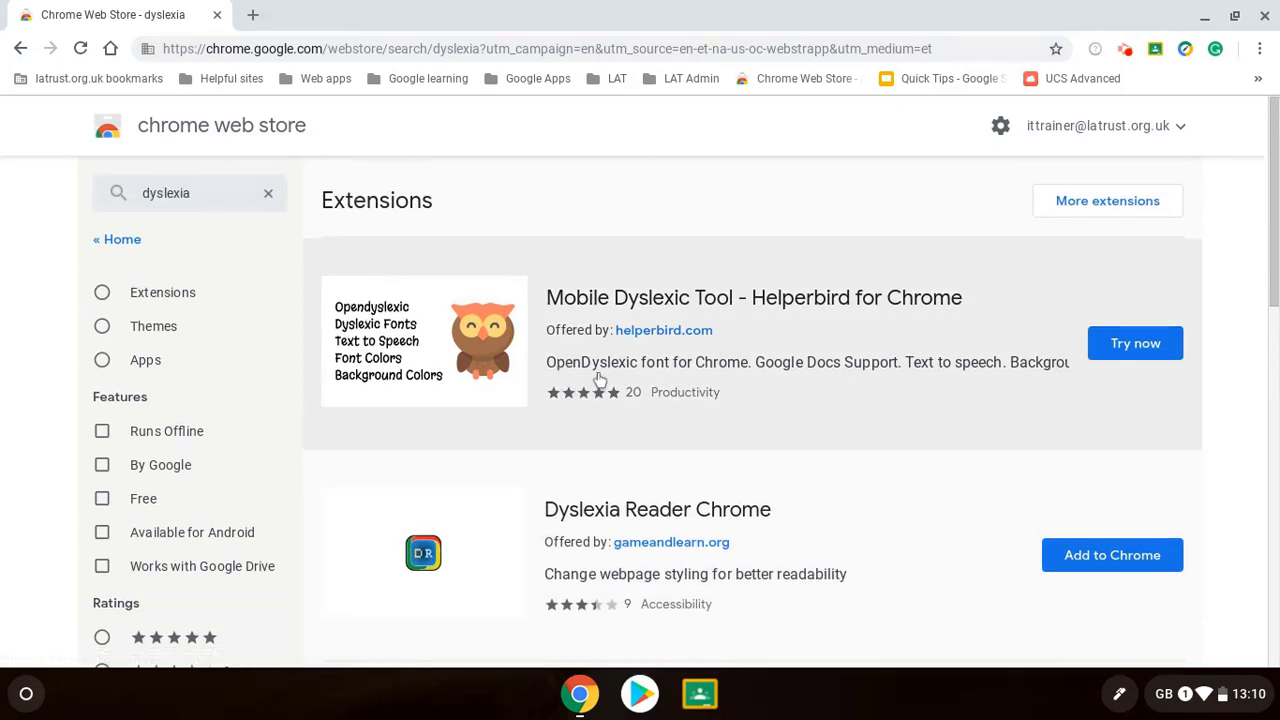